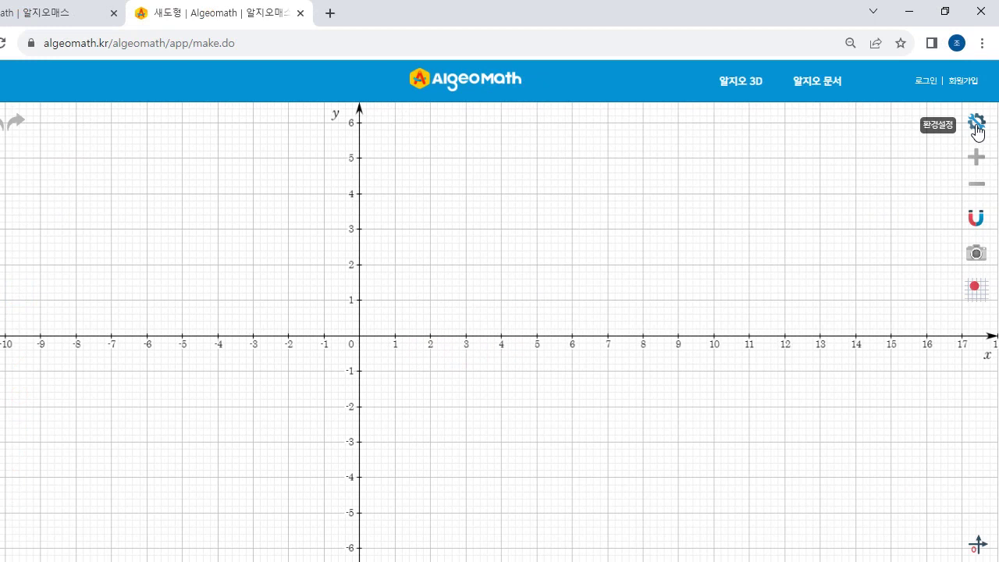
- Turn off the grid display and draw a segment AB slanting upward from A to B on the blank canvas
left_click(977, 125)
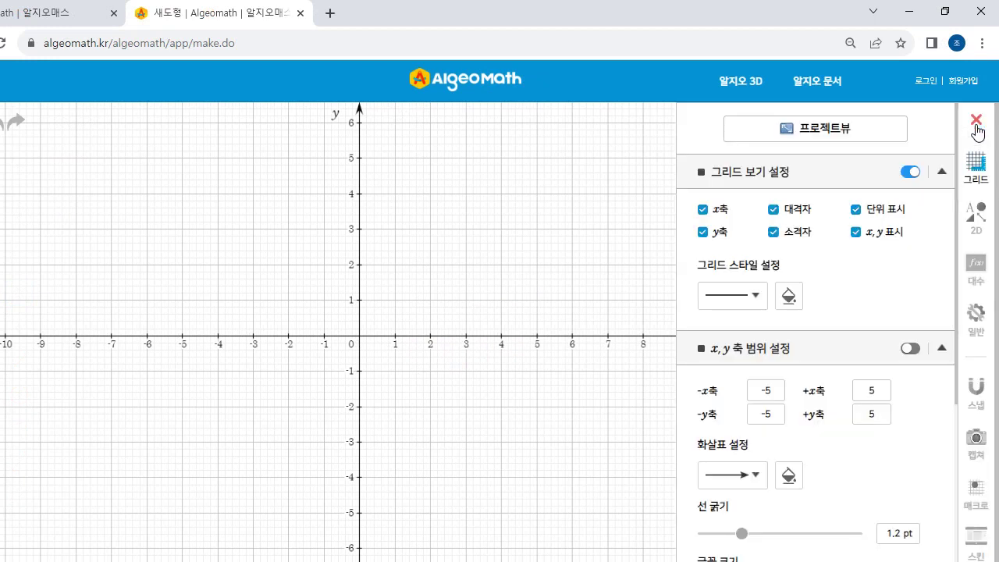
left_click(909, 172)
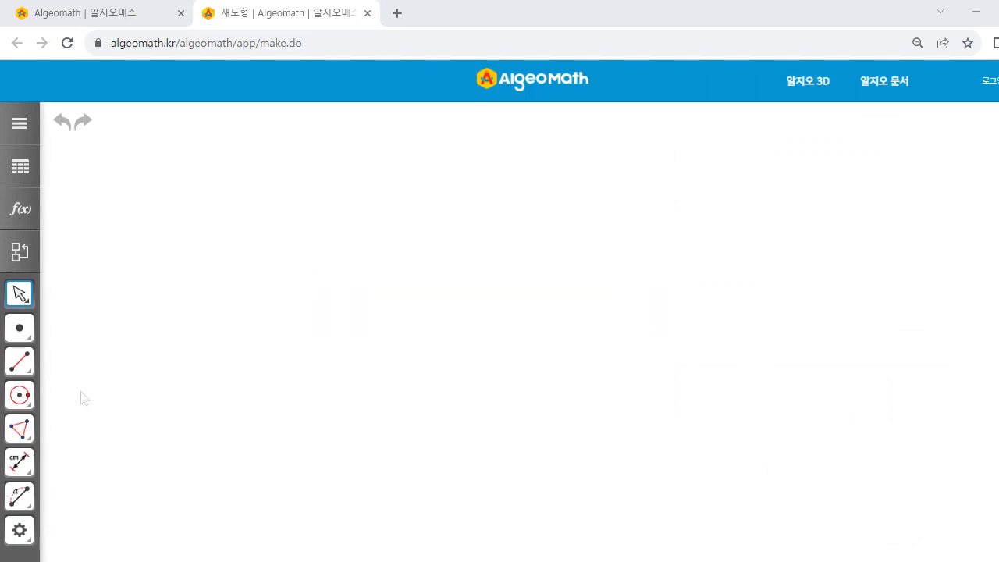
left_click(28, 368)
left_click(111, 246)
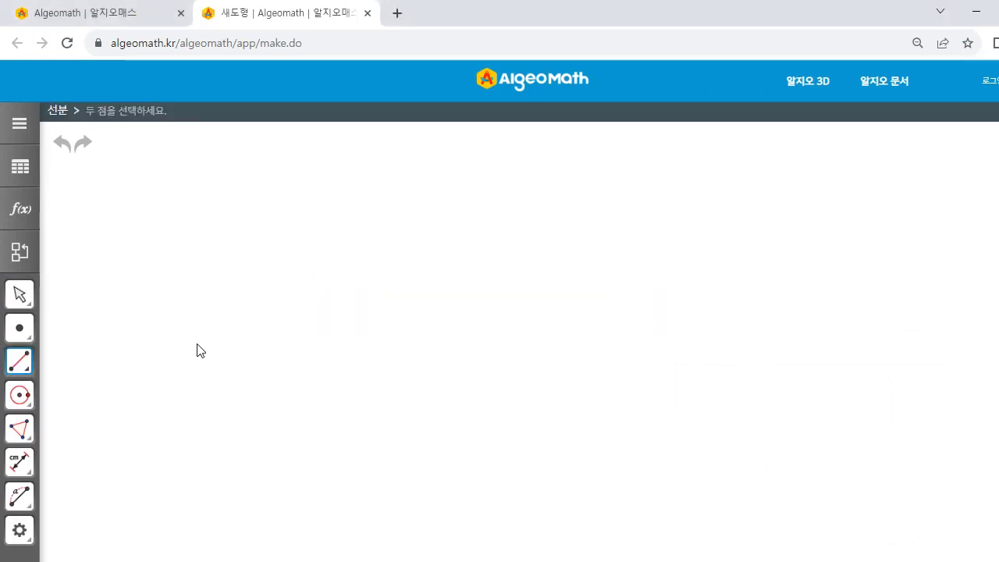
left_click(215, 345)
left_click(516, 220)
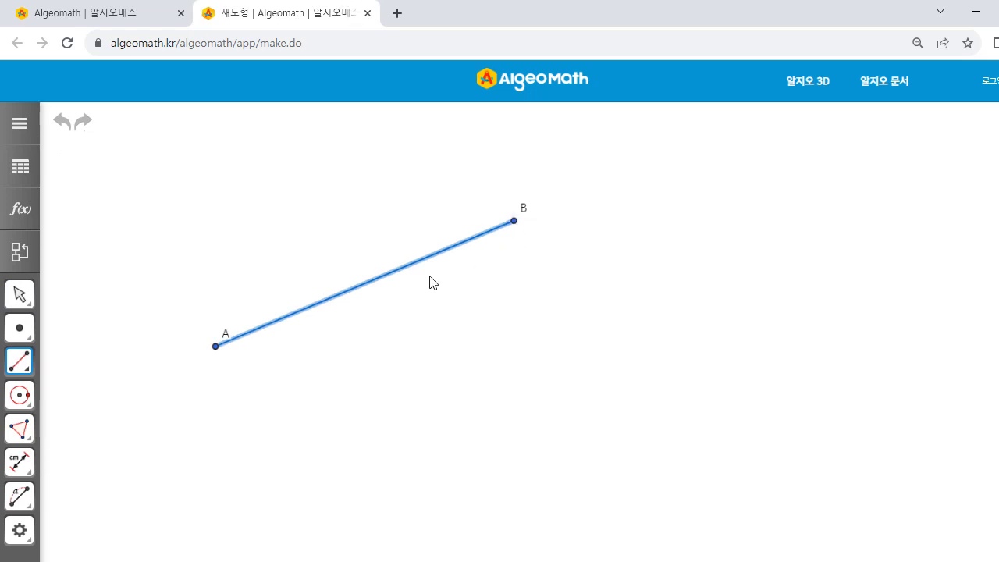
- Reposition the endpoints of segment AB so that B lies at the lower end and A at the upper end
left_click(19, 294)
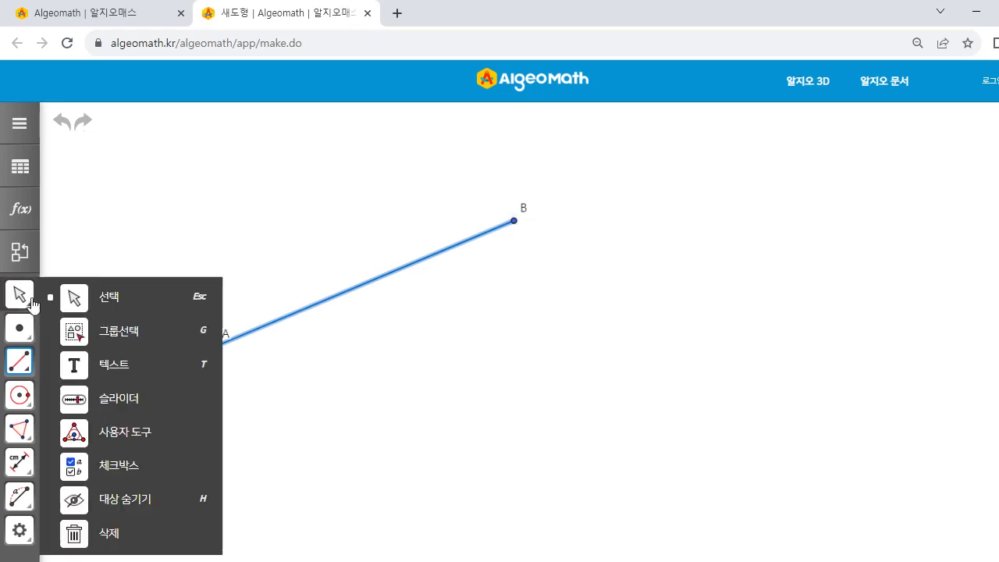
left_click(106, 303)
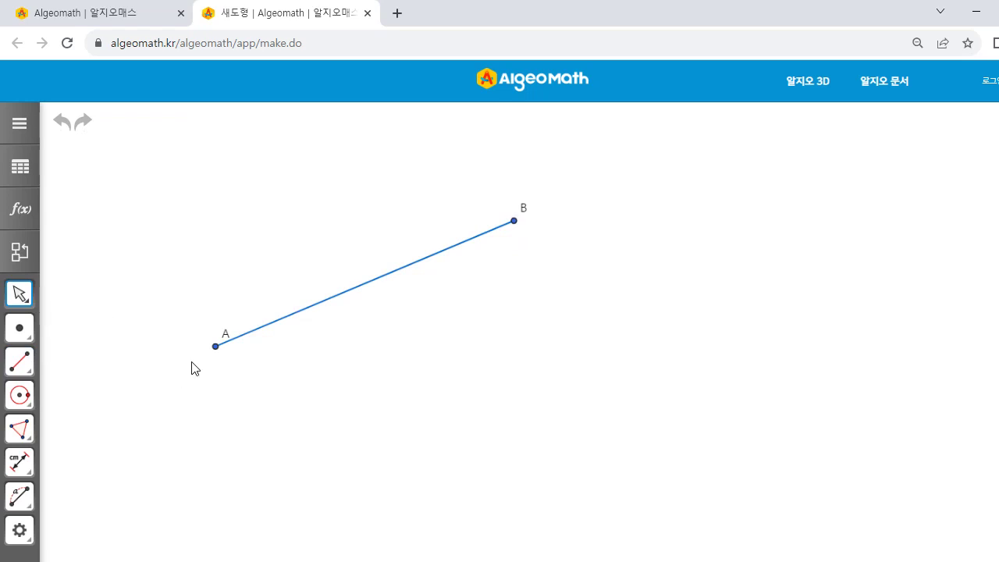
left_click_drag(215, 347, 278, 316)
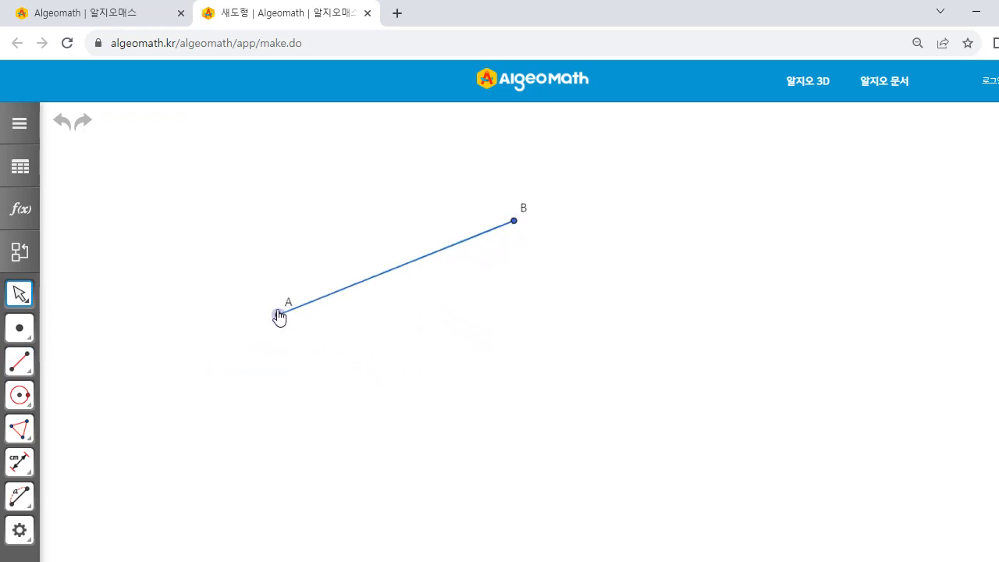
left_click_drag(515, 223, 249, 441)
left_click_drag(281, 316, 519, 225)
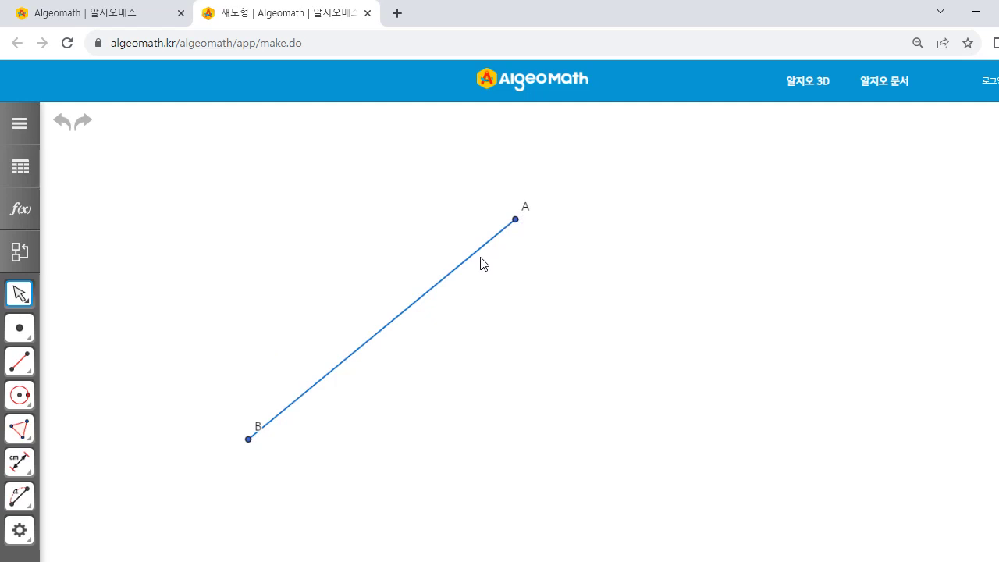
- Construct a line through point A perpendicular to segment AB
left_click(23, 363)
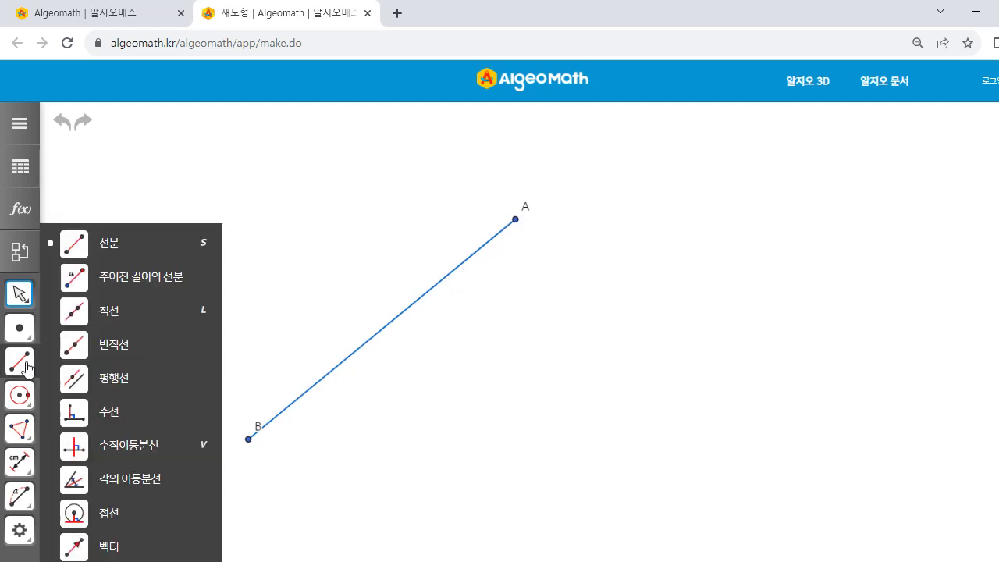
left_click(110, 421)
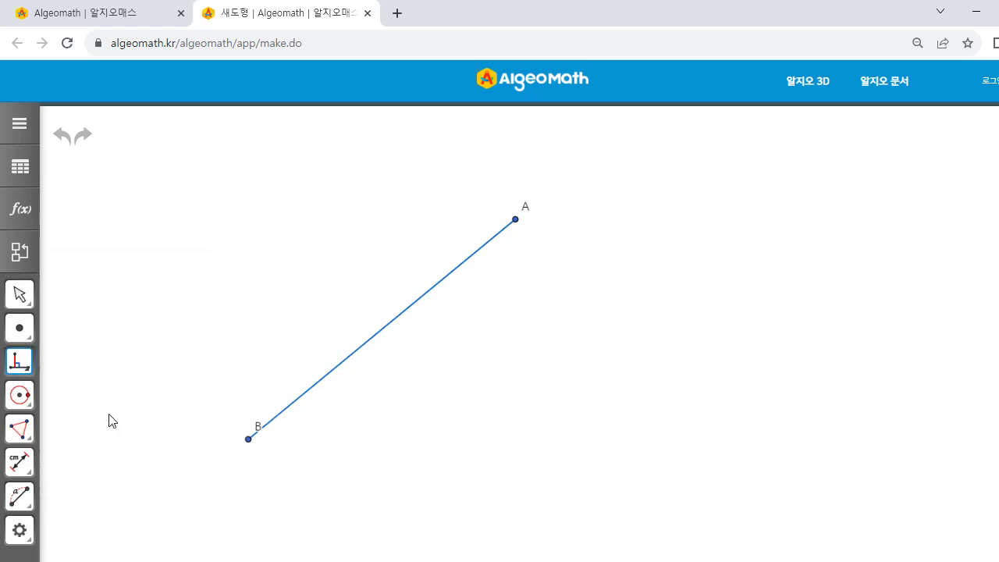
left_click(516, 221)
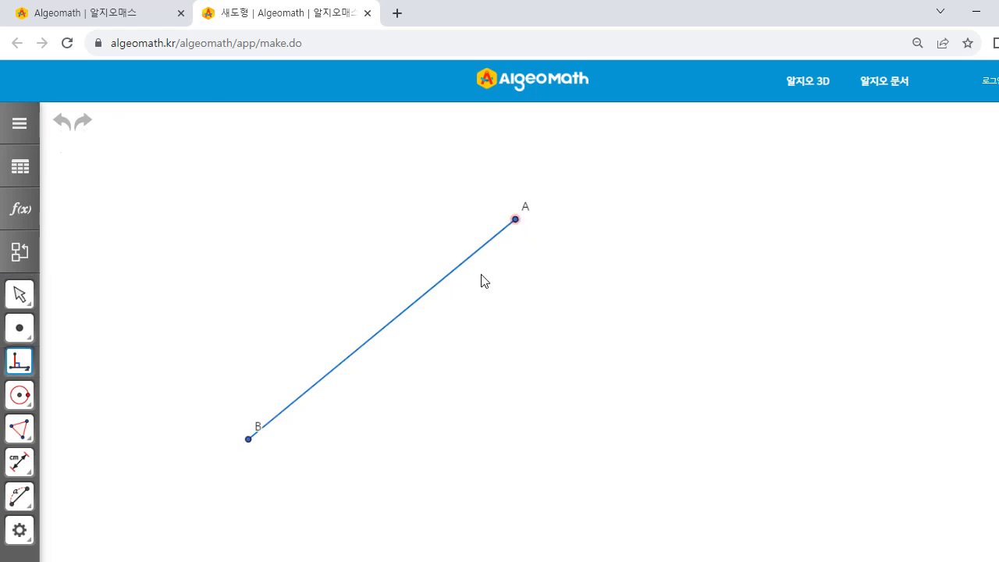
left_click(473, 260)
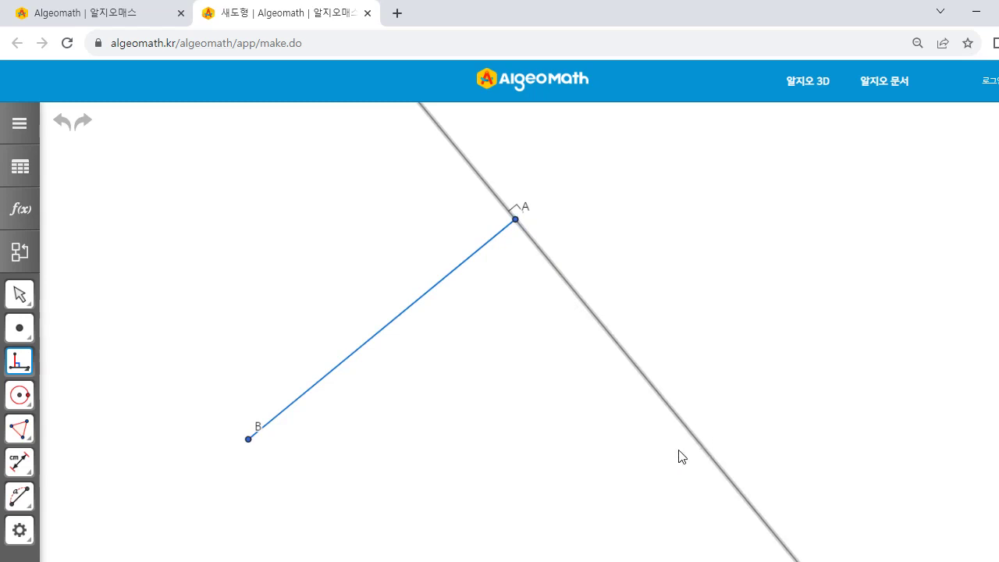
- Draw a circle centred at point A that passes through point B
left_click(21, 397)
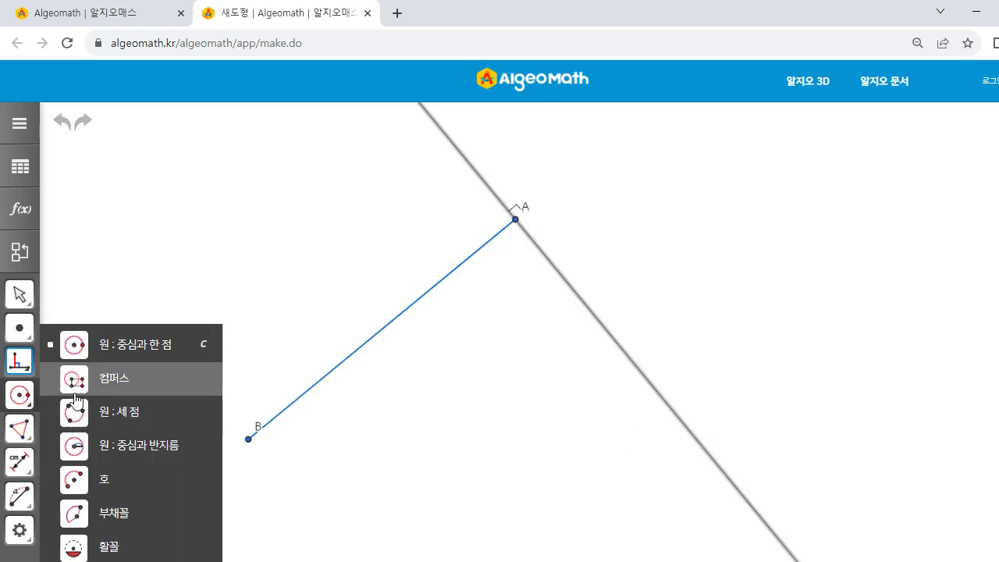
left_click(110, 353)
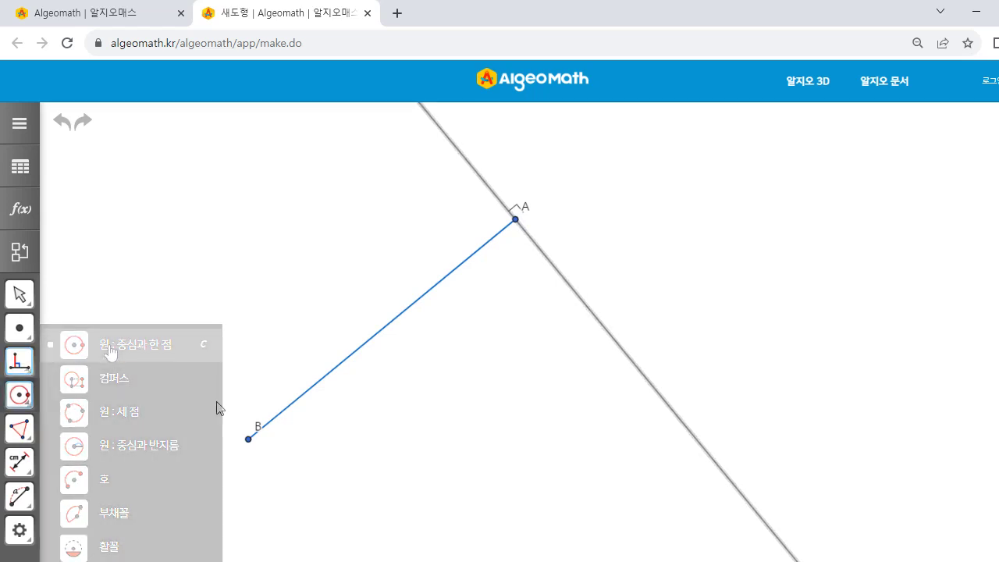
left_click(515, 219)
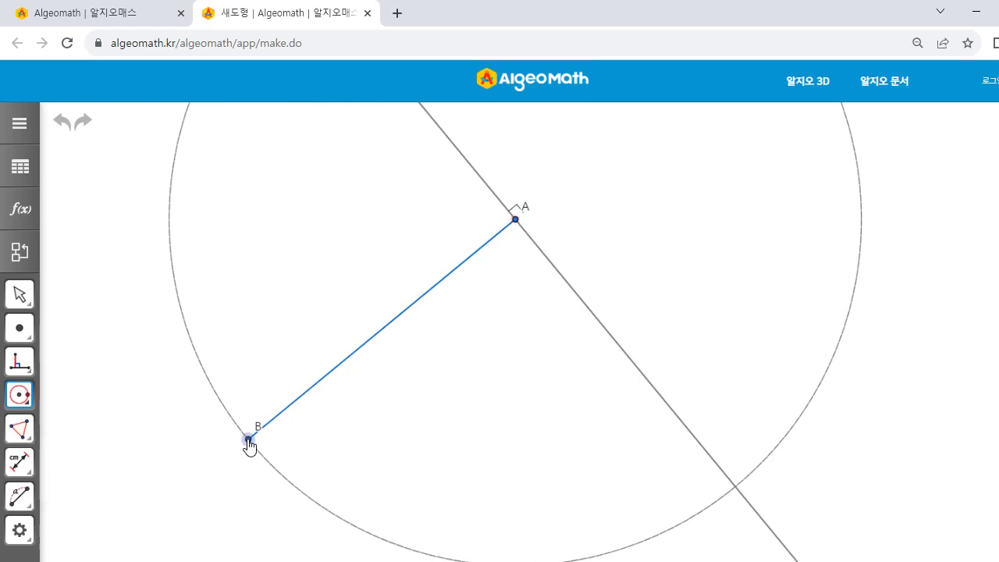
left_click(248, 441)
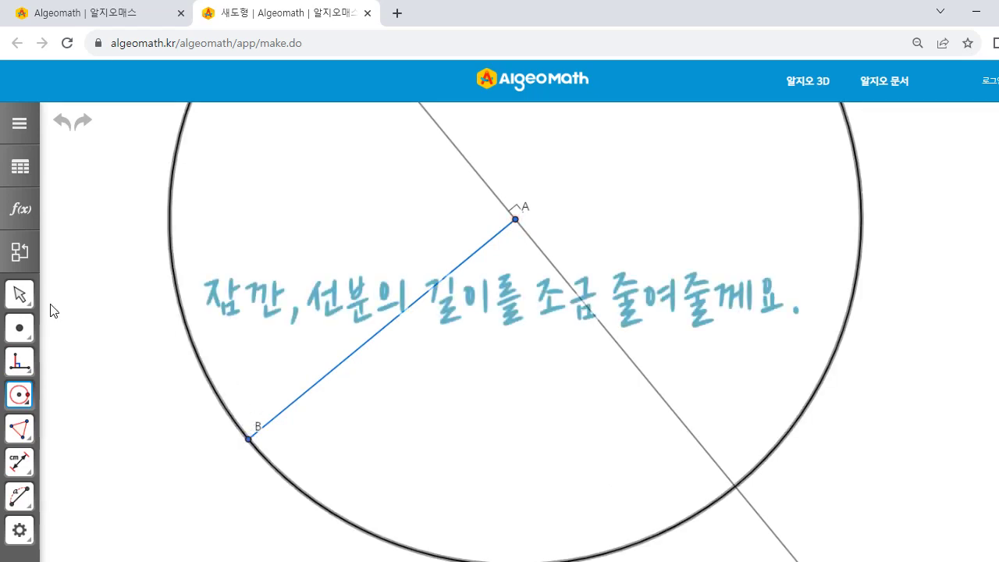
- Move point B closer to A to shorten segment AB and shrink the circle
left_click(19, 297)
left_click(102, 303)
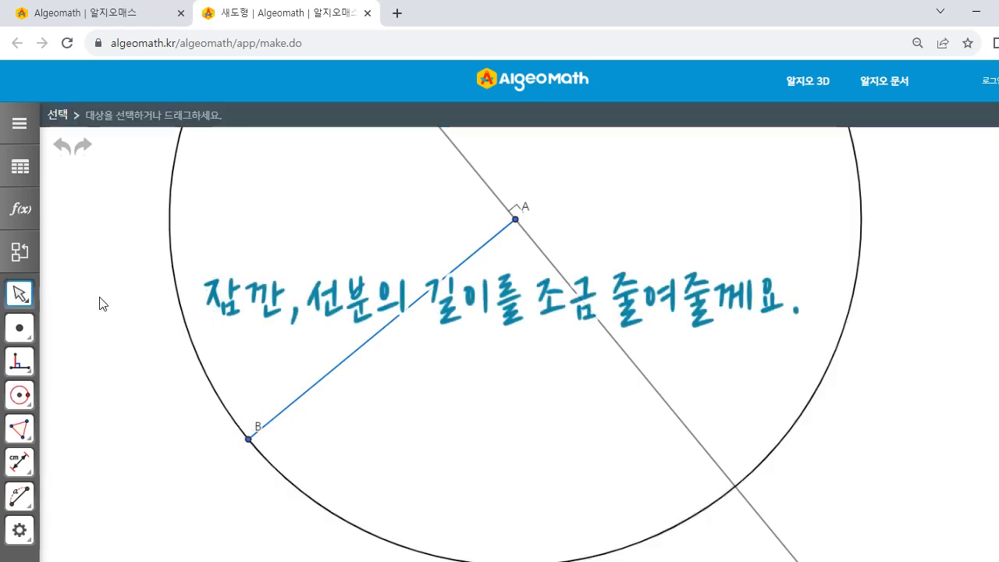
left_click_drag(246, 441, 311, 377)
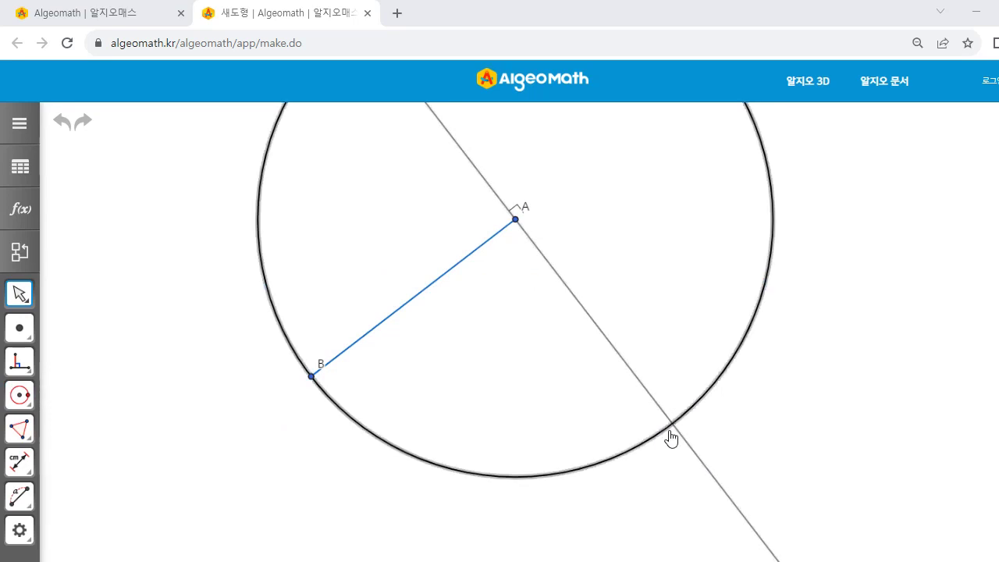
- Create the intersection point of the circle and the perpendicular line below point A
left_click(22, 328)
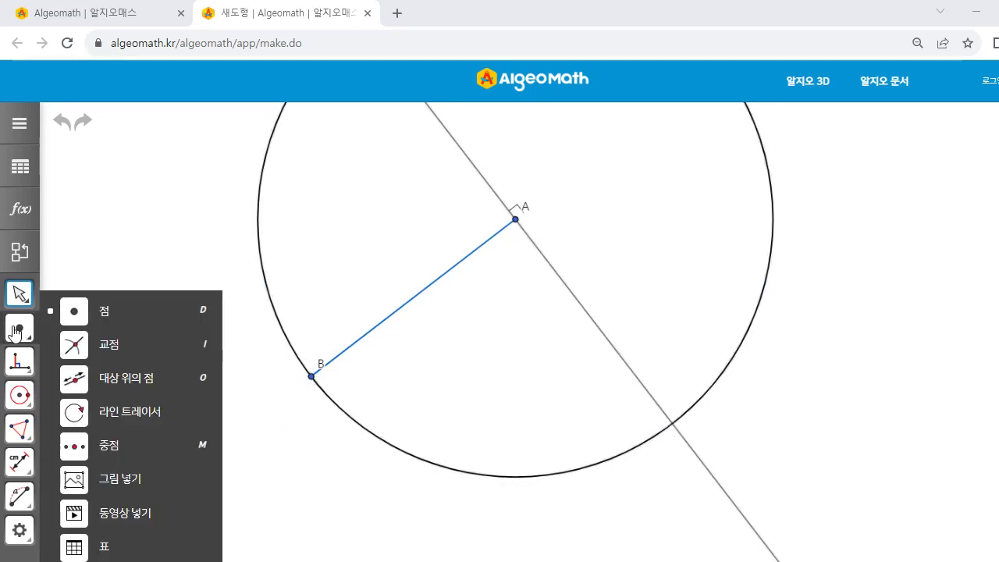
left_click(105, 350)
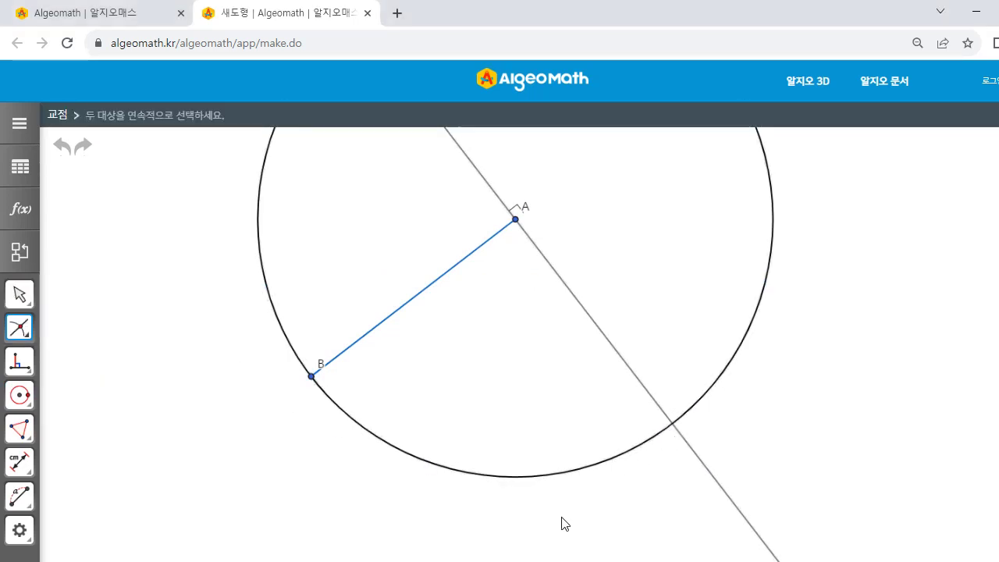
left_click(655, 443)
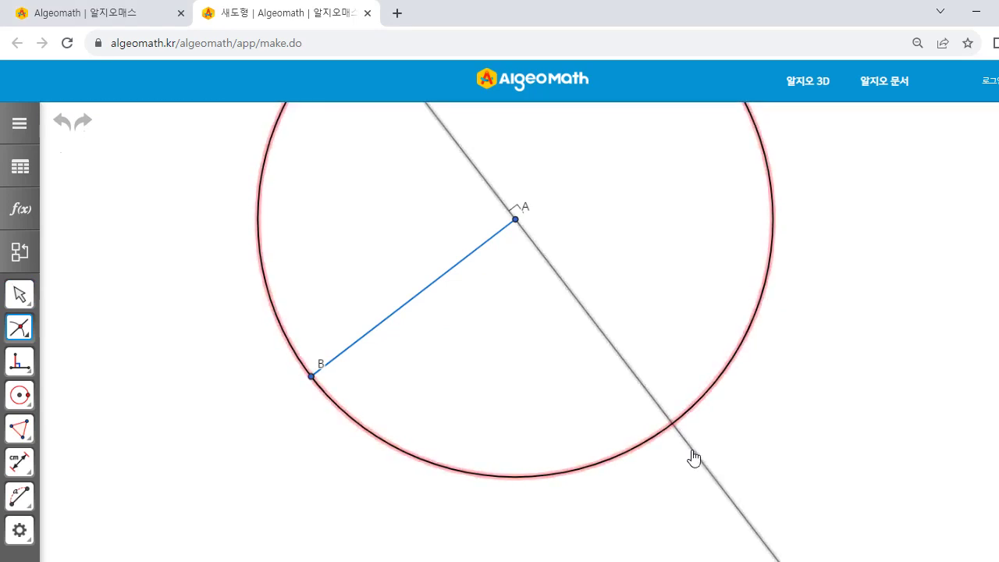
left_click(694, 458)
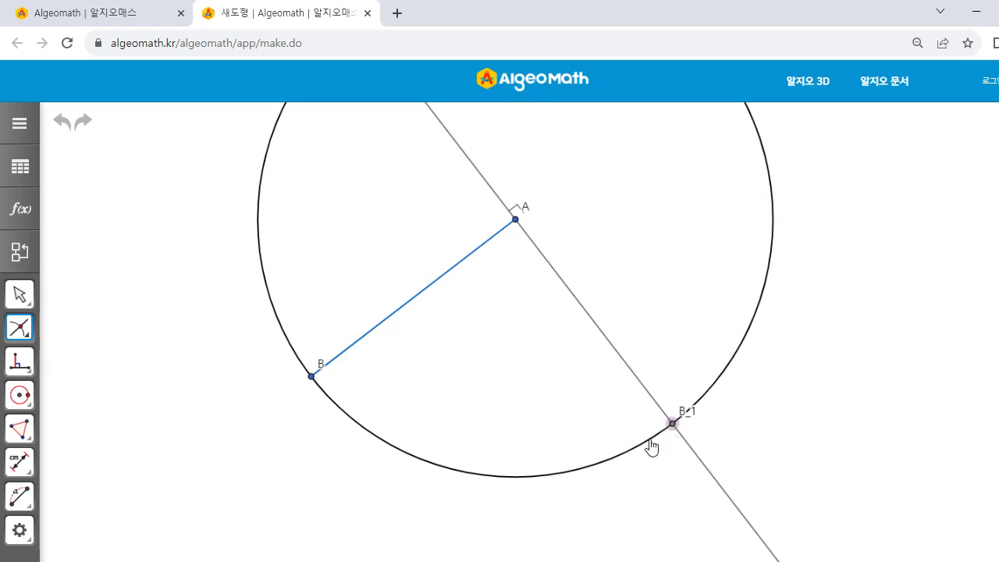
- Rename the label of the new intersection point to C
left_click(19, 295)
left_click(109, 300)
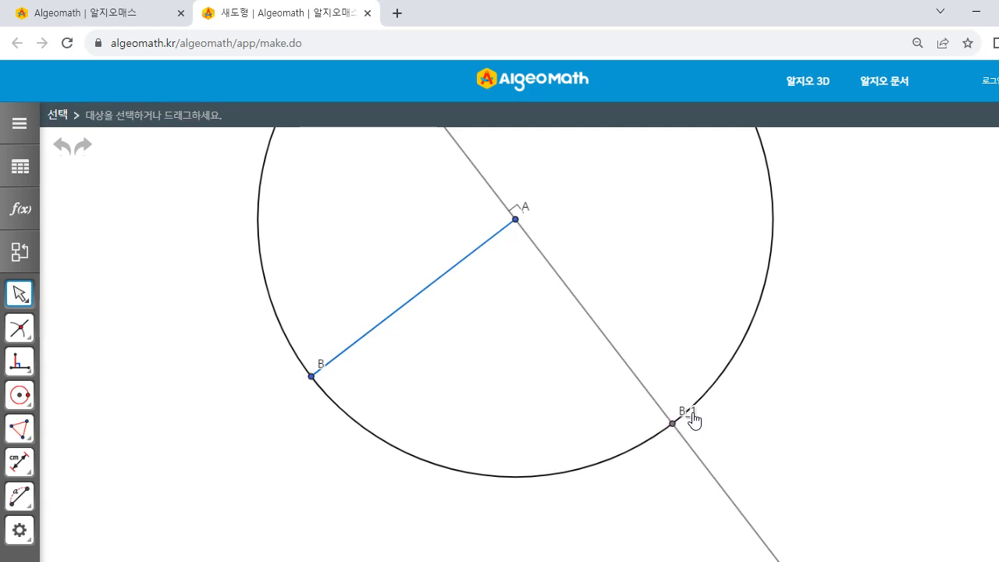
left_click(687, 414)
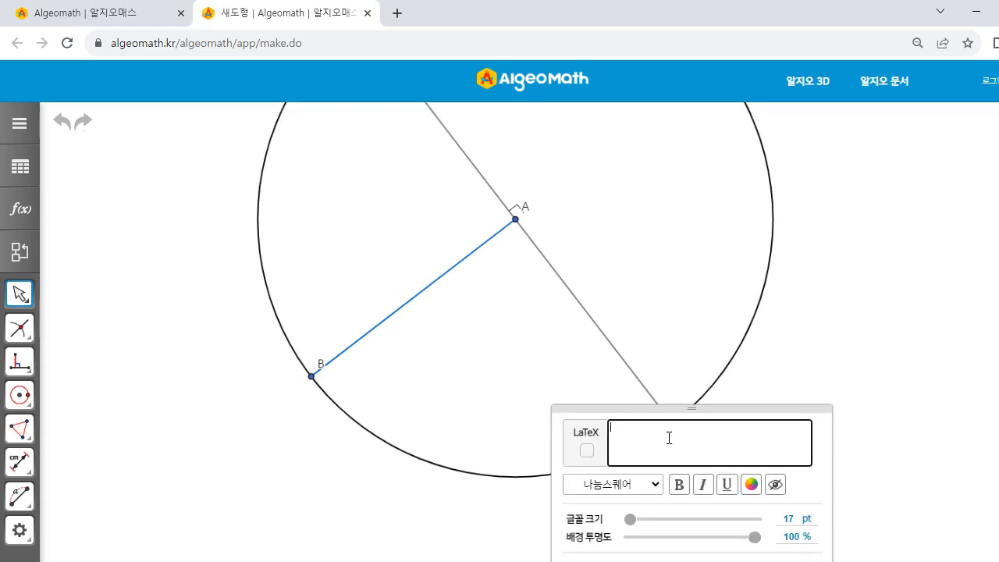
type("C")
left_click(760, 385)
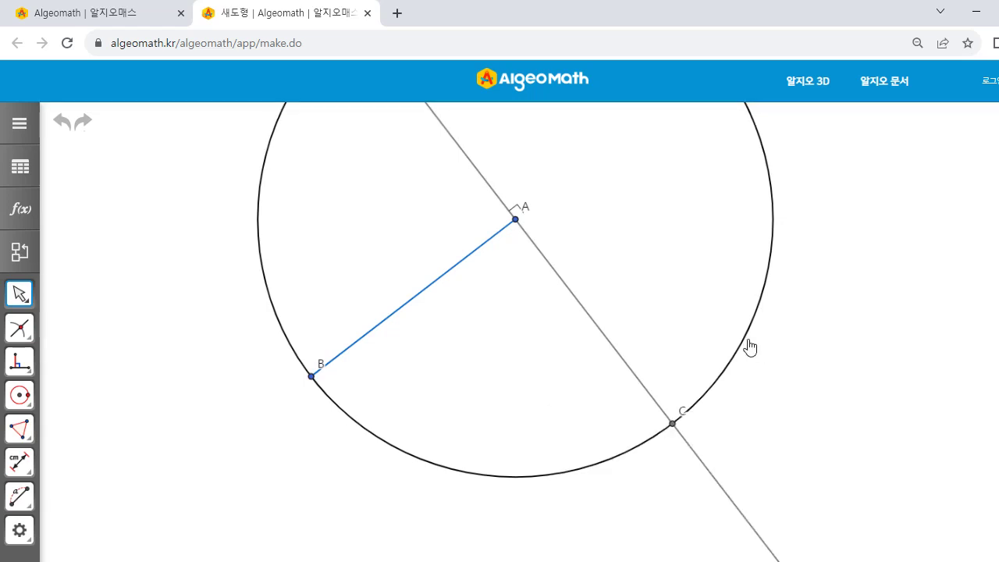
- Hide the circle and the perpendicular line through A, keeping the points and segment AB
left_click(749, 347)
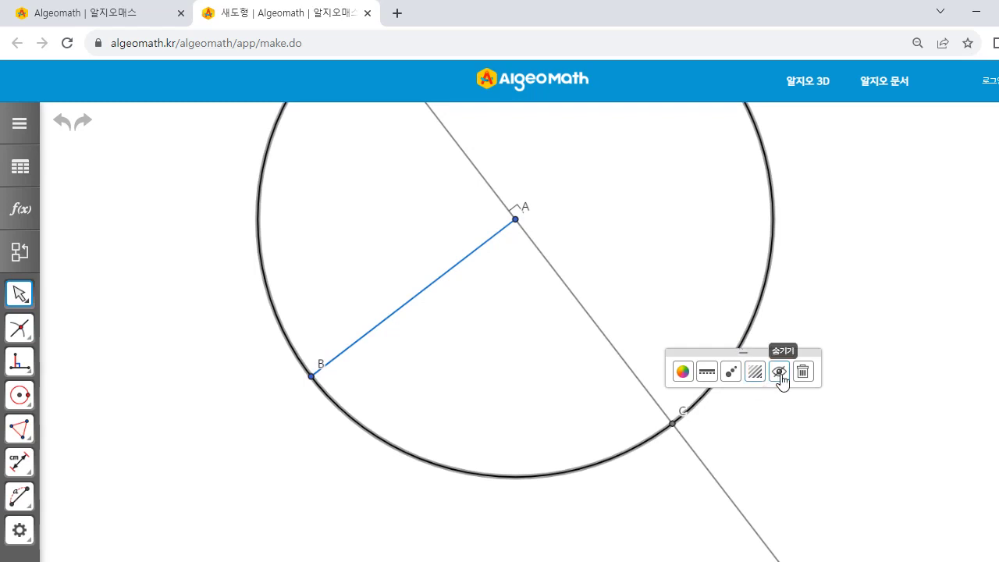
left_click(780, 373)
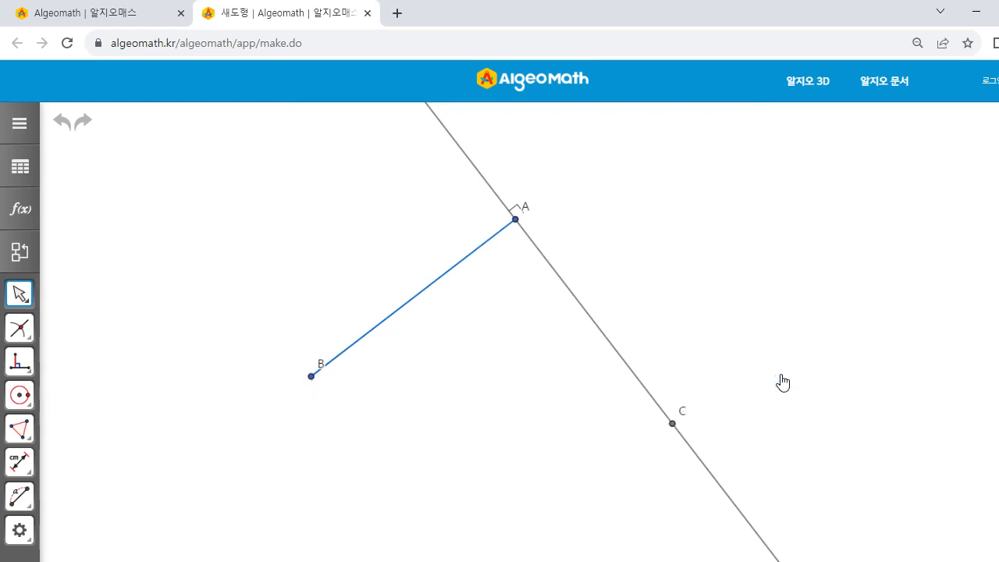
left_click(707, 469)
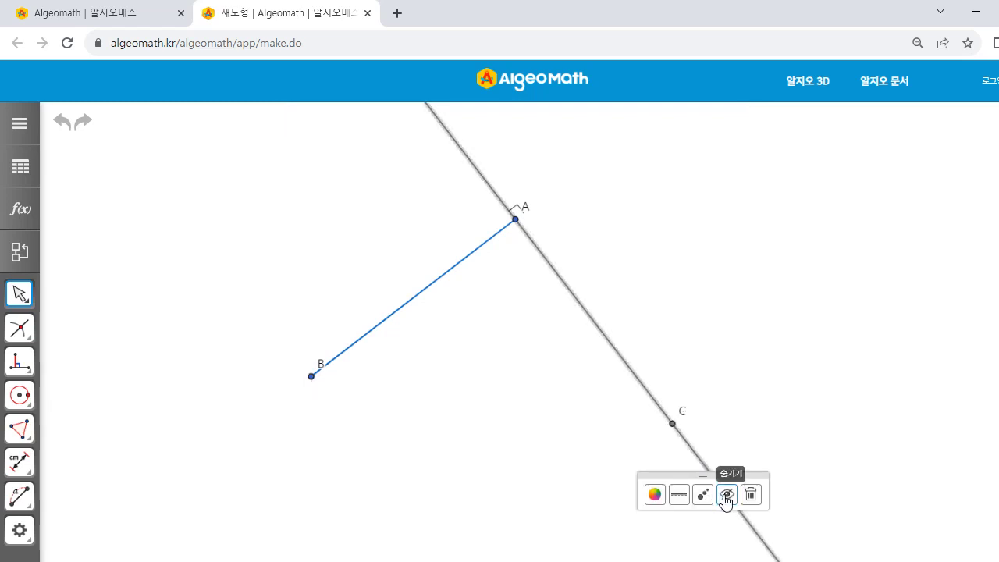
left_click(725, 495)
- Draw segments AC and BC to complete triangle ABC
left_click(19, 363)
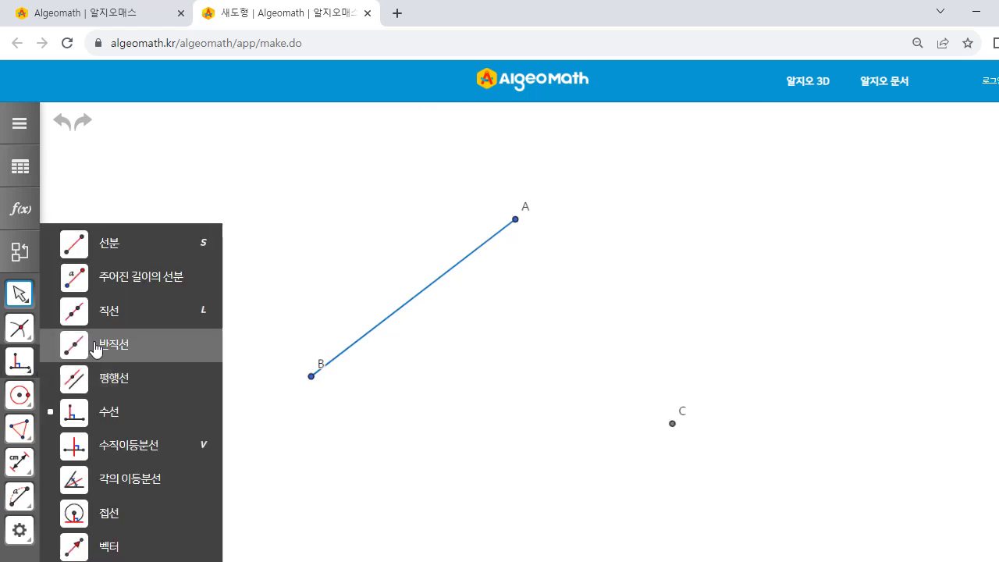
left_click(113, 244)
left_click(515, 220)
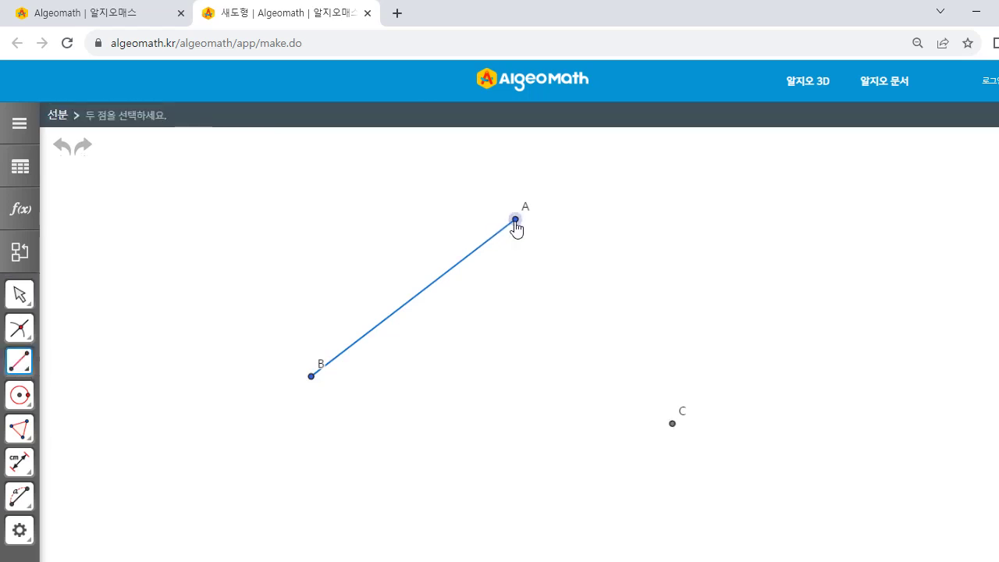
left_click(311, 376)
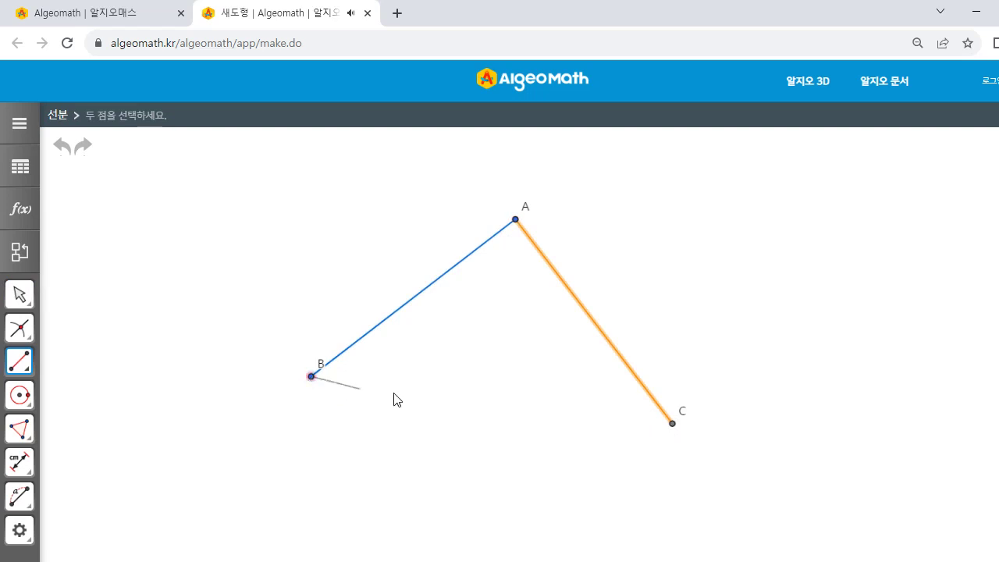
left_click(672, 424)
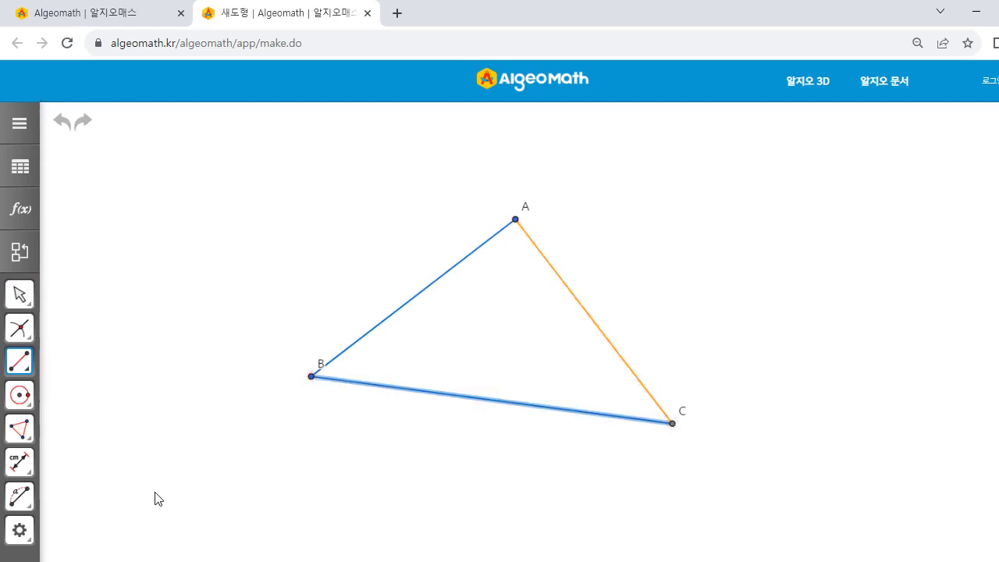
- Add an angle decoration to angle BAC at vertex A of the triangle
left_click(22, 496)
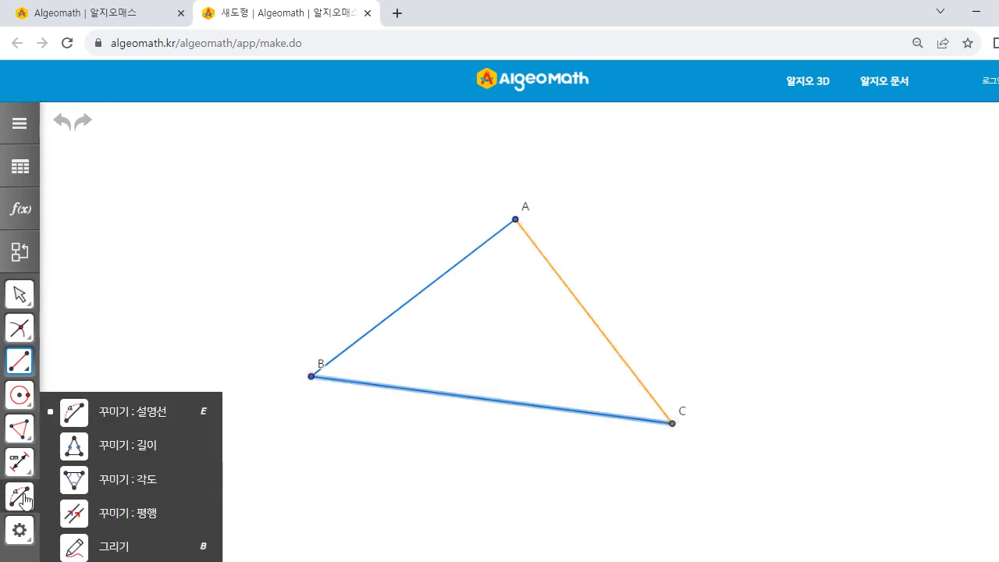
left_click(105, 480)
left_click(311, 376)
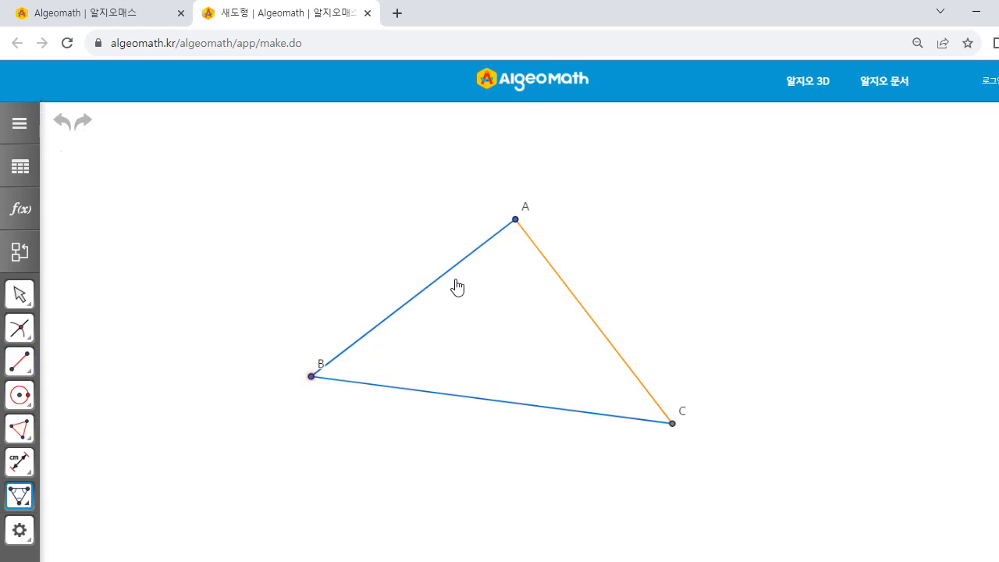
left_click(515, 219)
left_click(672, 423)
- Add matching equal-length marks to sides AB and AC of the triangle
left_click(19, 496)
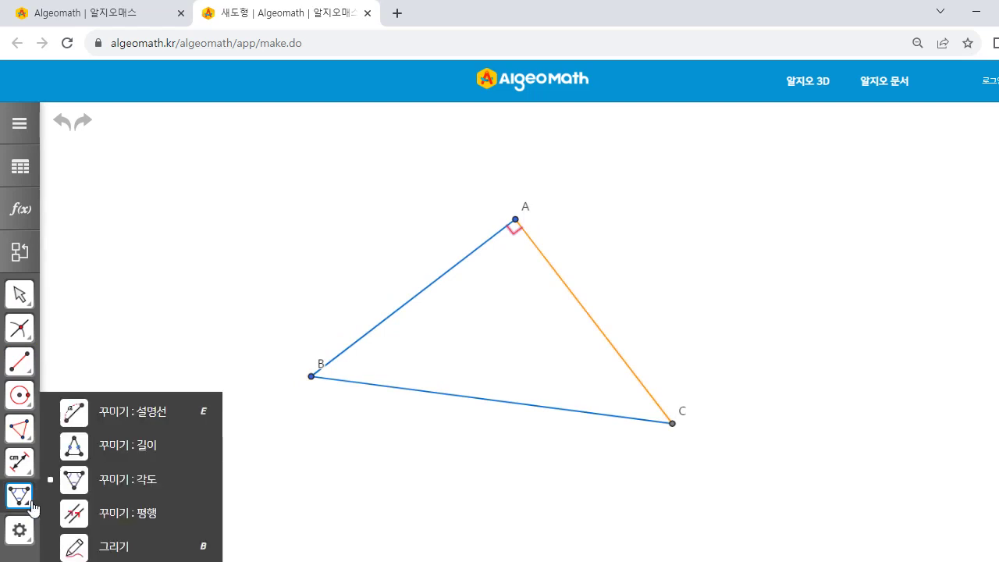
left_click(140, 449)
left_click(405, 305)
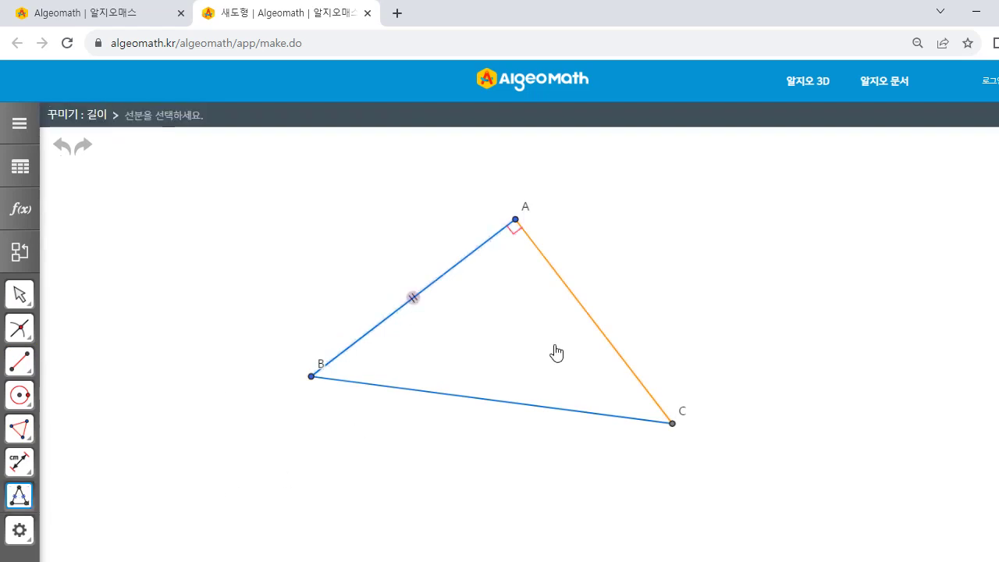
left_click(590, 323)
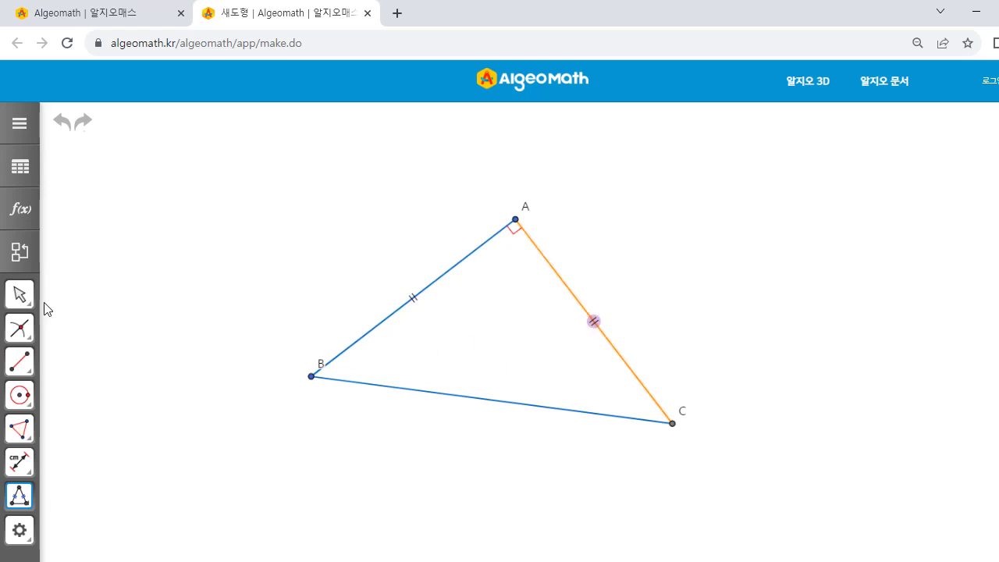
- Move vertex B slightly inward to make triangle ABC a little narrower, leaving A where it is
left_click(23, 301)
left_click(93, 300)
left_click_drag(309, 381, 346, 381)
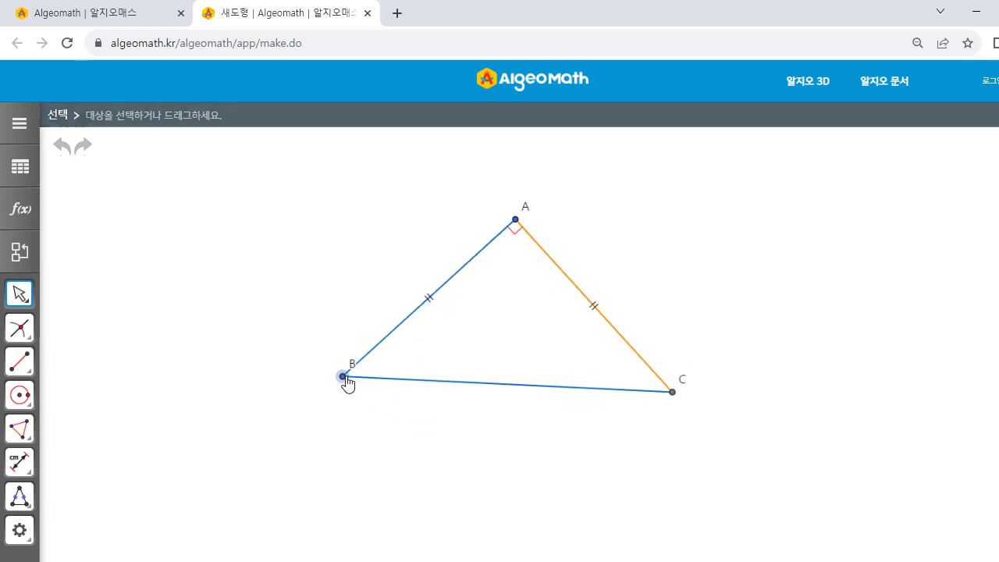
left_click(516, 220)
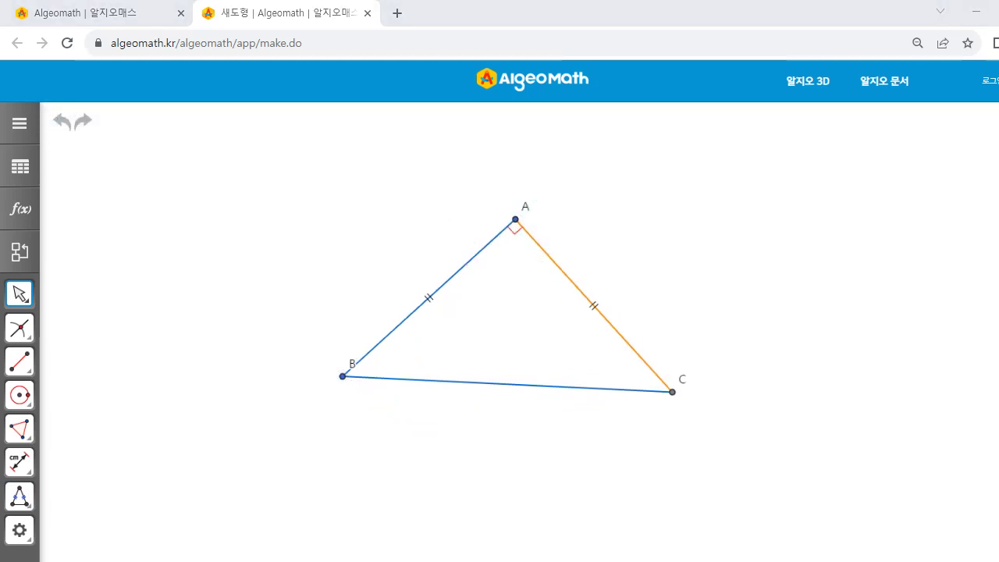
- Draw a straight line through A and a new point to the right of the triangle, and tilt it by moving that point slightly down
left_click(24, 363)
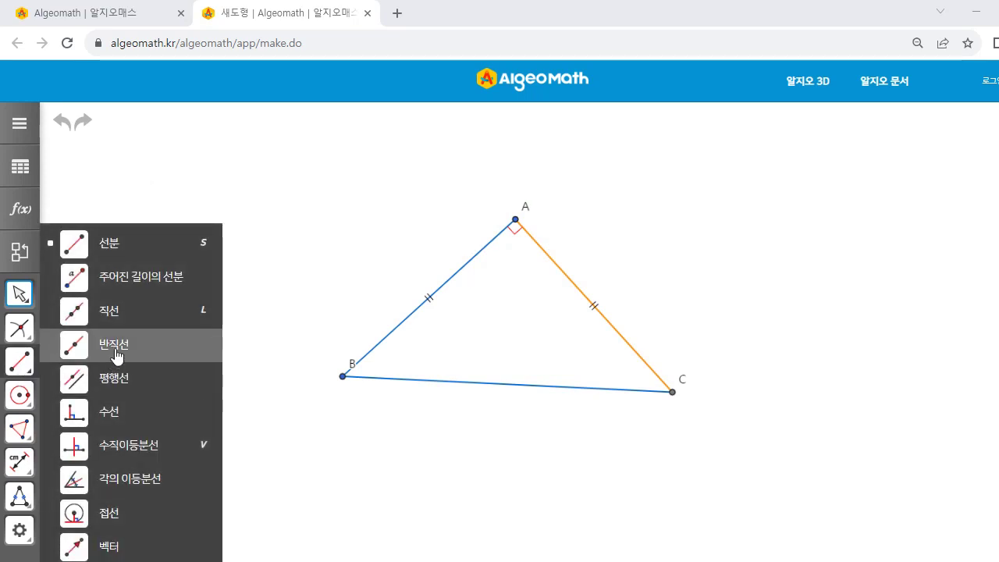
left_click(109, 311)
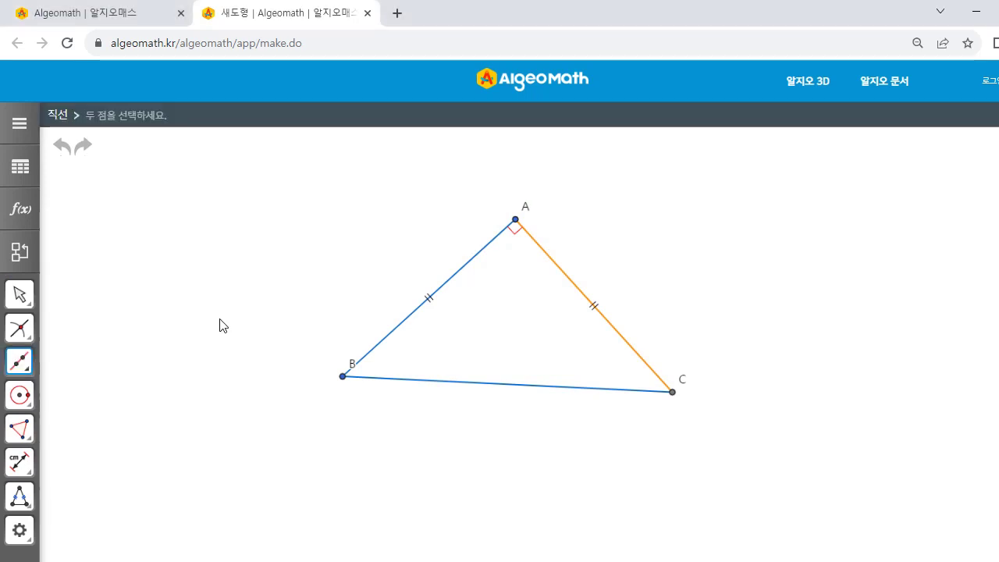
left_click(515, 220)
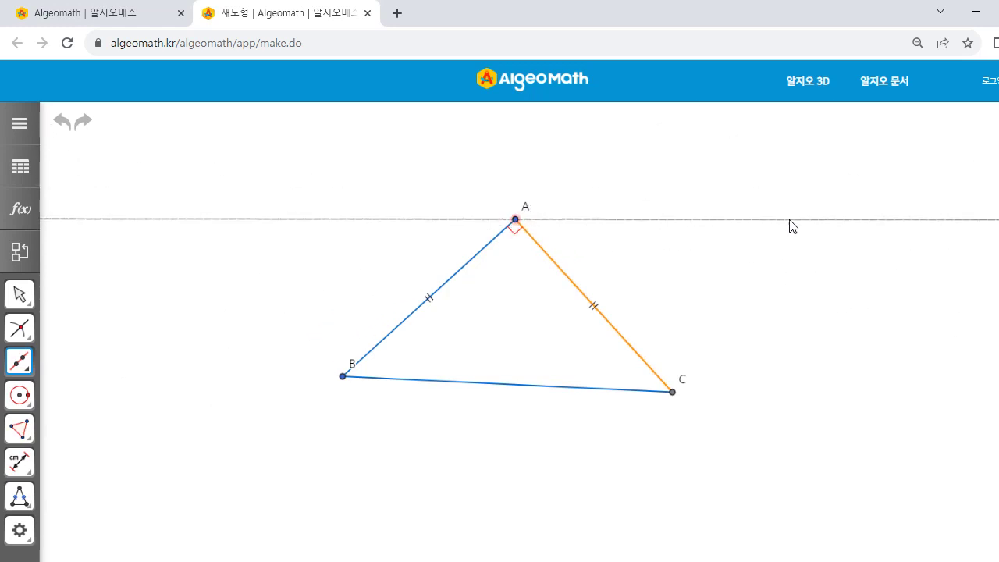
left_click(789, 221)
key("Escape")
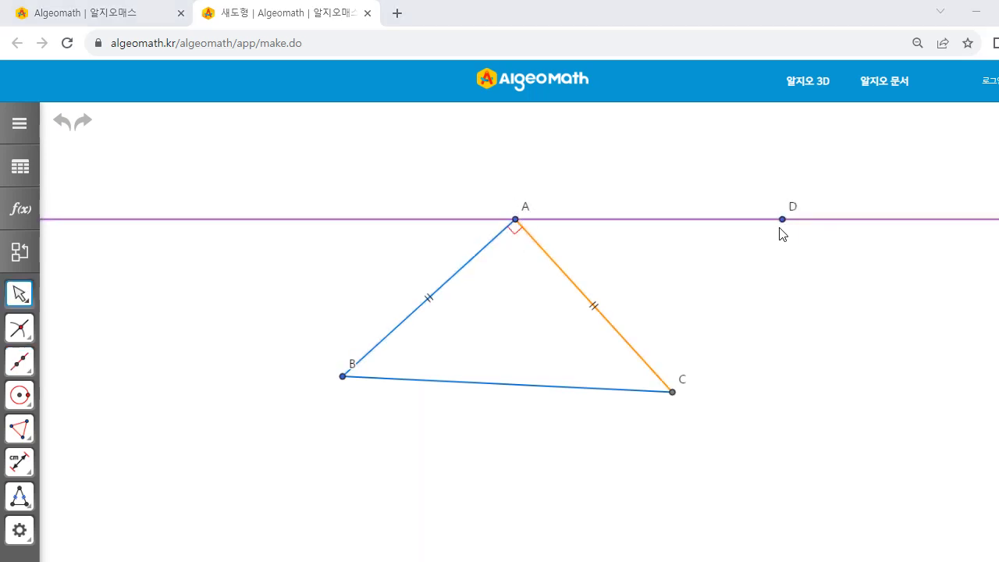
left_click_drag(782, 219, 807, 254)
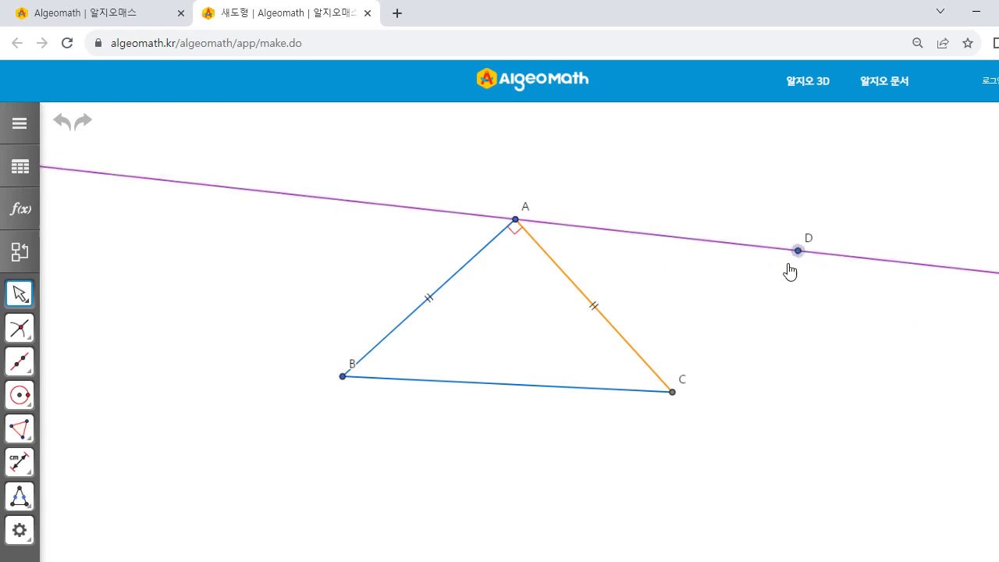
- Enlarge the control point D on the line through A to size 11
left_click(22, 295)
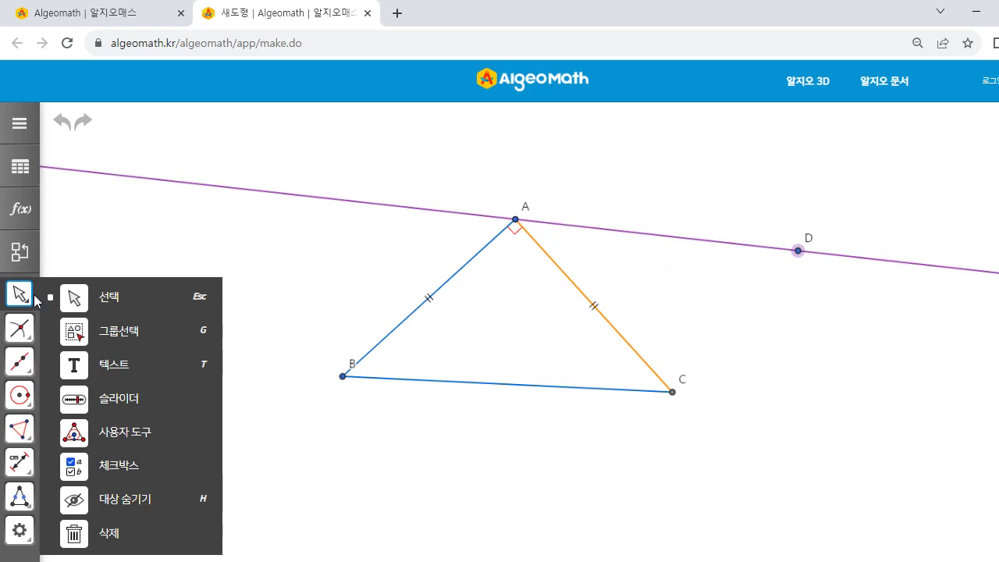
left_click(106, 300)
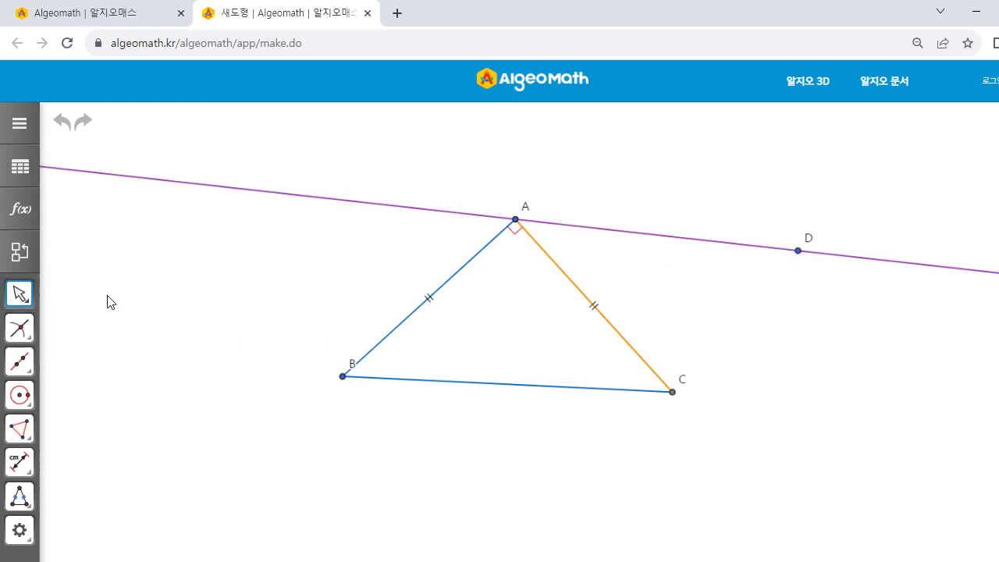
left_click(798, 252)
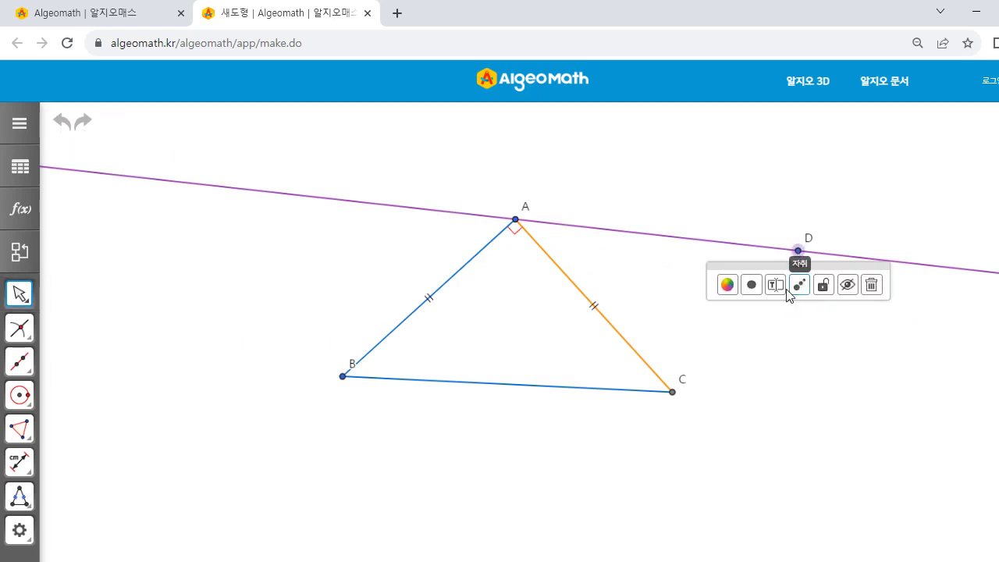
left_click(750, 286)
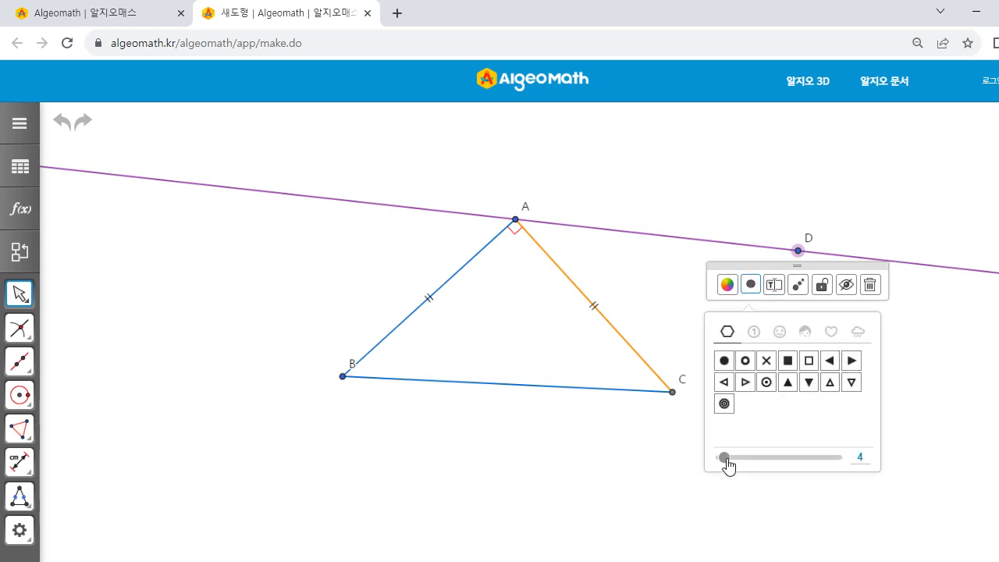
left_click_drag(725, 460, 729, 460)
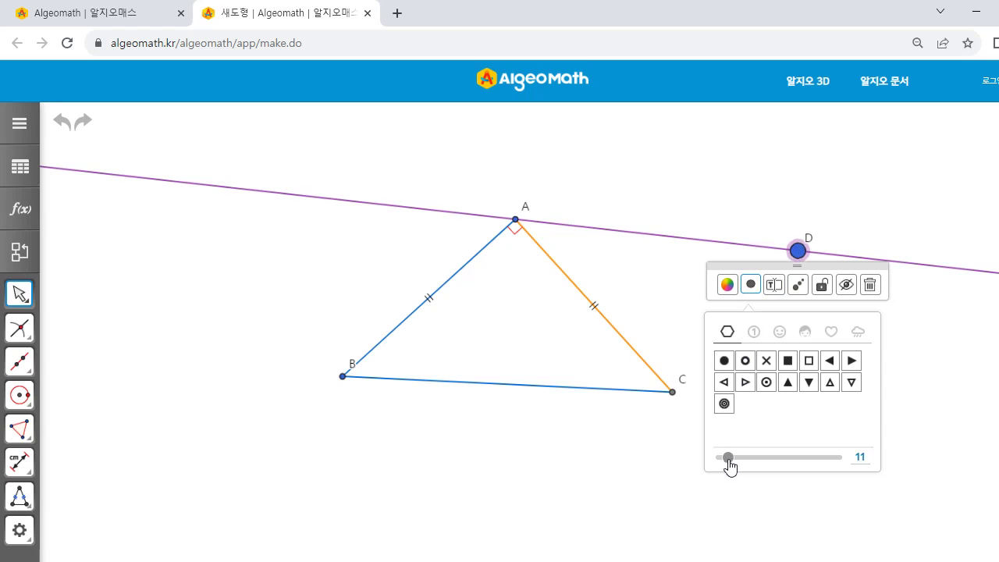
left_click(732, 483)
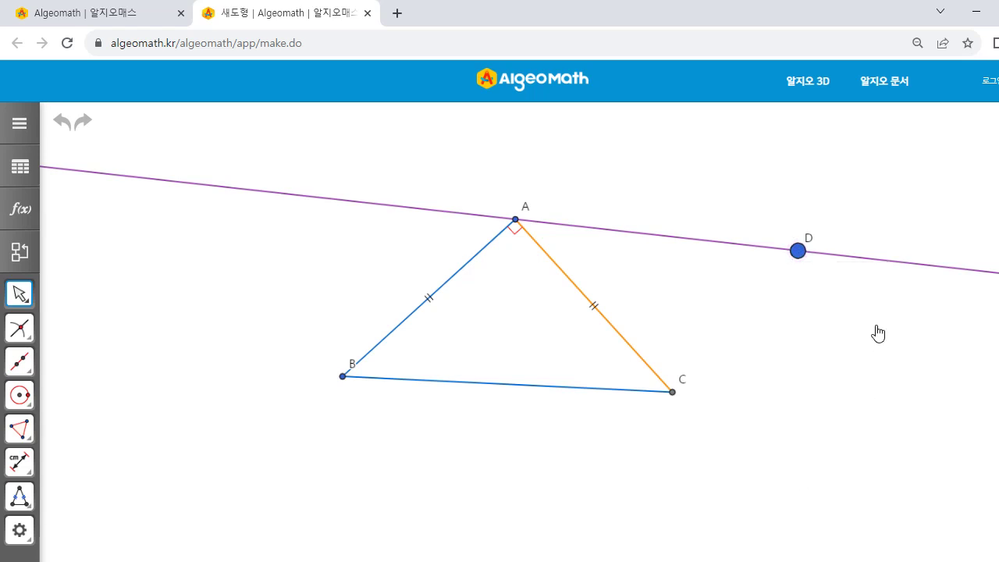
- Relabel the enlarged control point as "move" in bold 32 pt, and shift the label of B to the left of its point
double_click(808, 236)
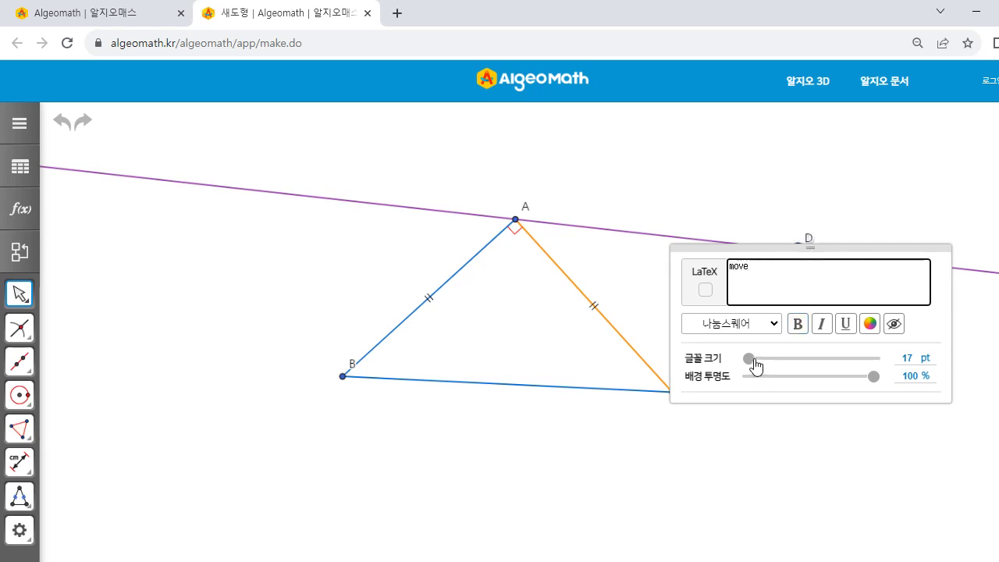
left_click_drag(757, 361, 772, 360)
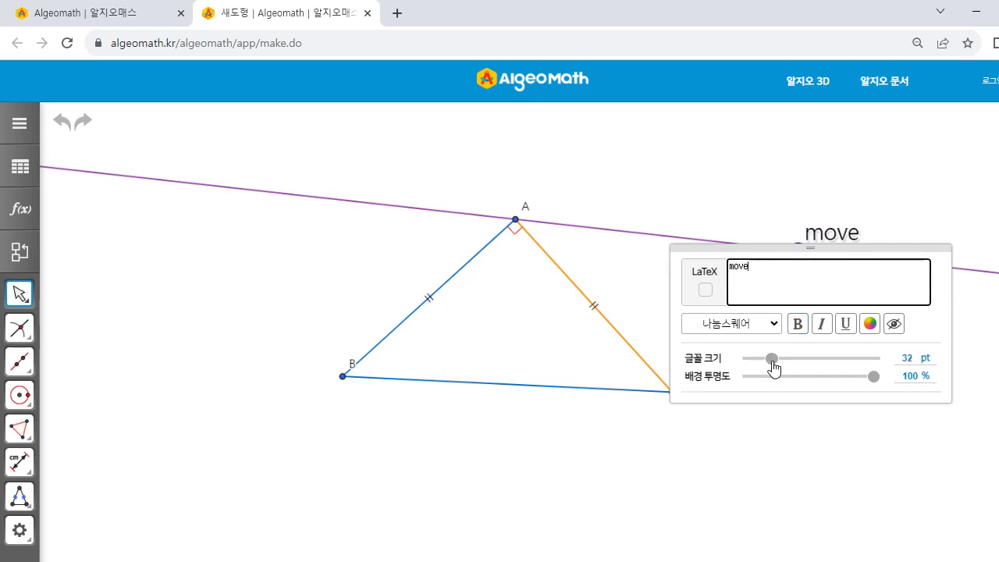
left_click(798, 326)
left_click(840, 436)
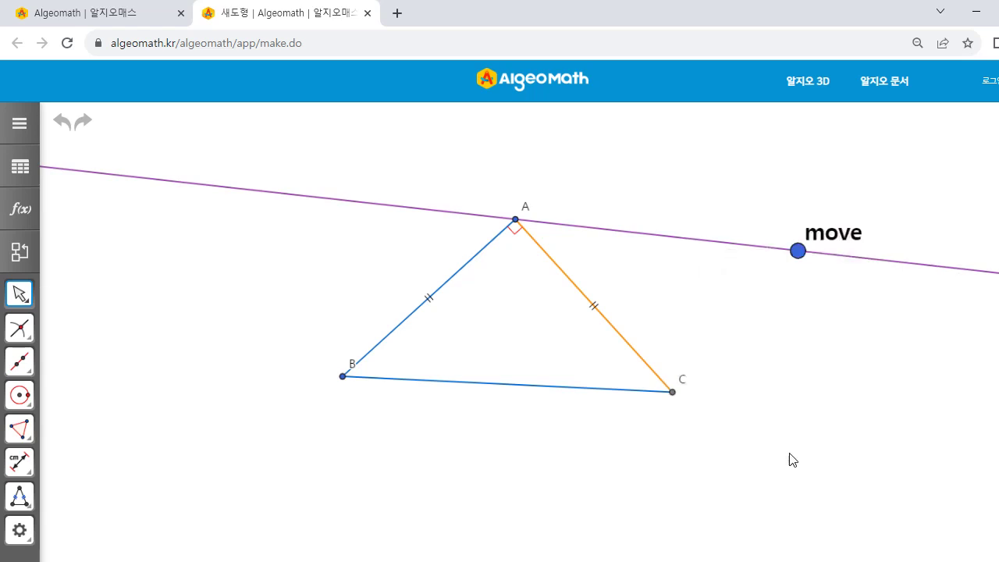
left_click_drag(352, 370, 330, 370)
- Construct perpendiculars from B and from C to the slanted line through A
left_click(25, 365)
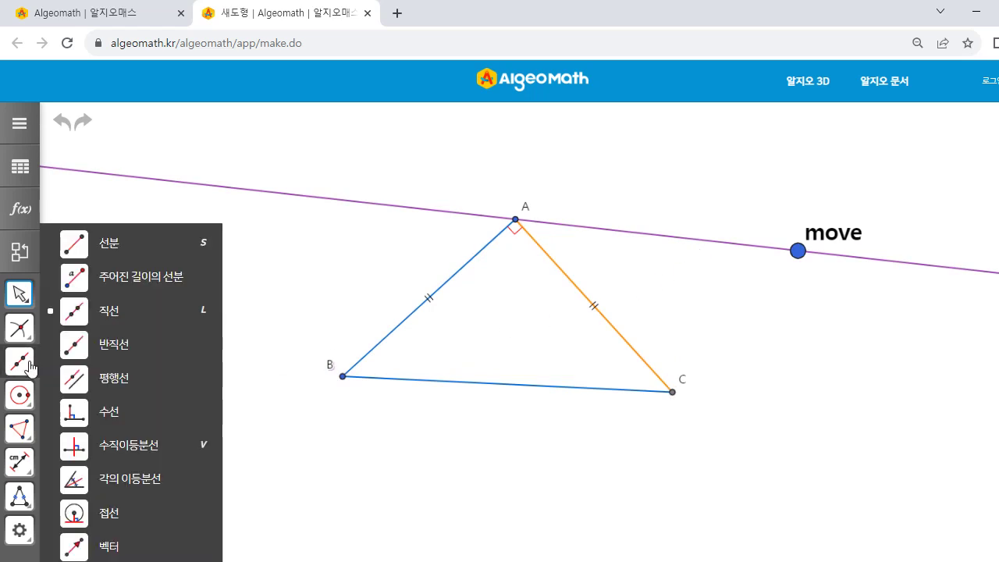
left_click(109, 418)
left_click(344, 377)
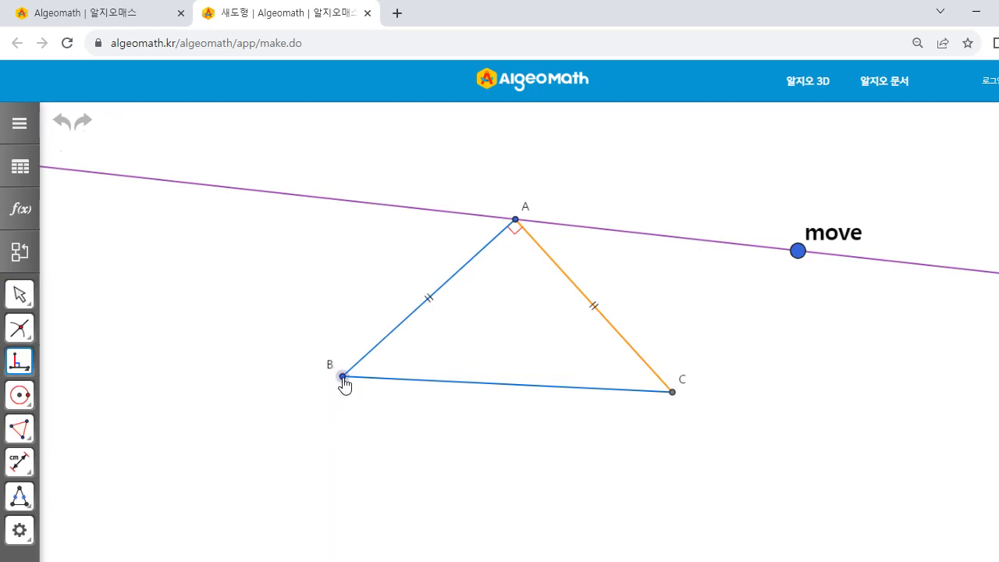
left_click(373, 212)
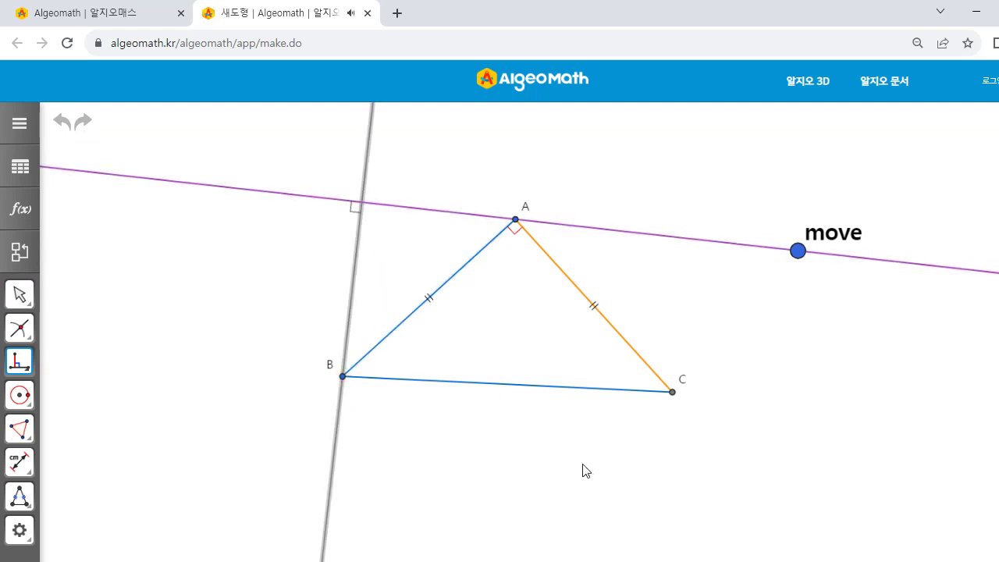
left_click(673, 394)
left_click(708, 248)
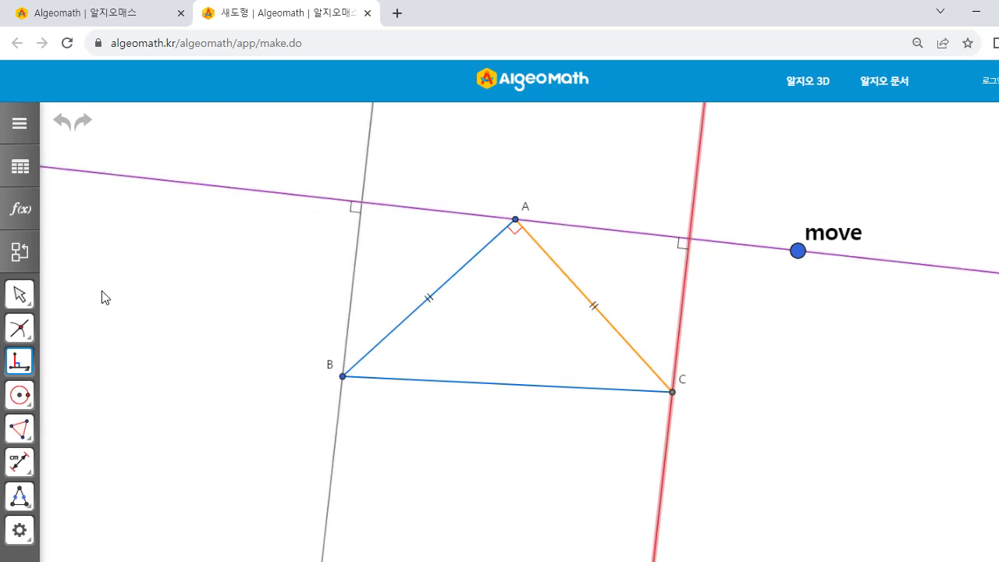
- Create the intersection points of the two perpendiculars with the slanted line through A
left_click(23, 331)
left_click(109, 345)
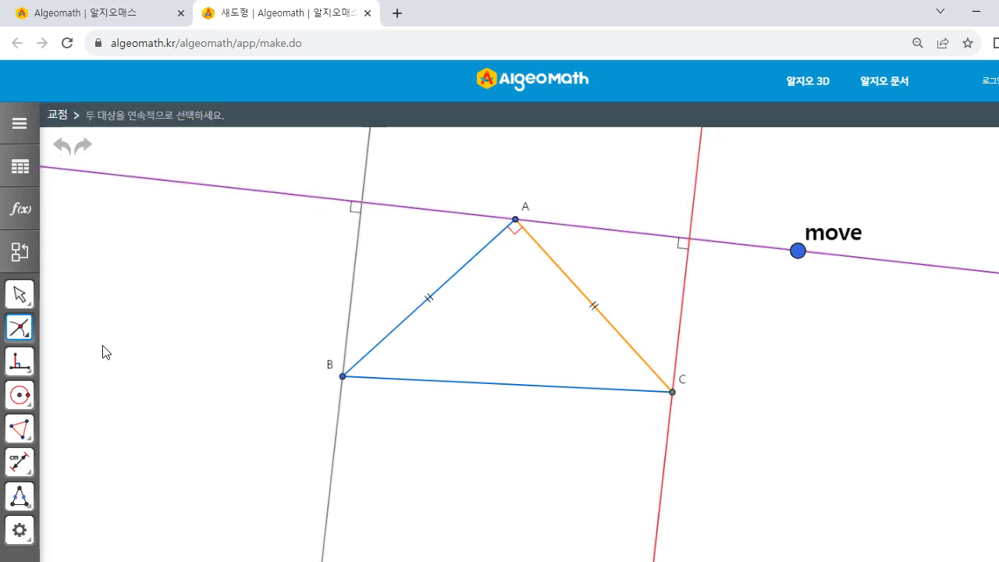
left_click(350, 300)
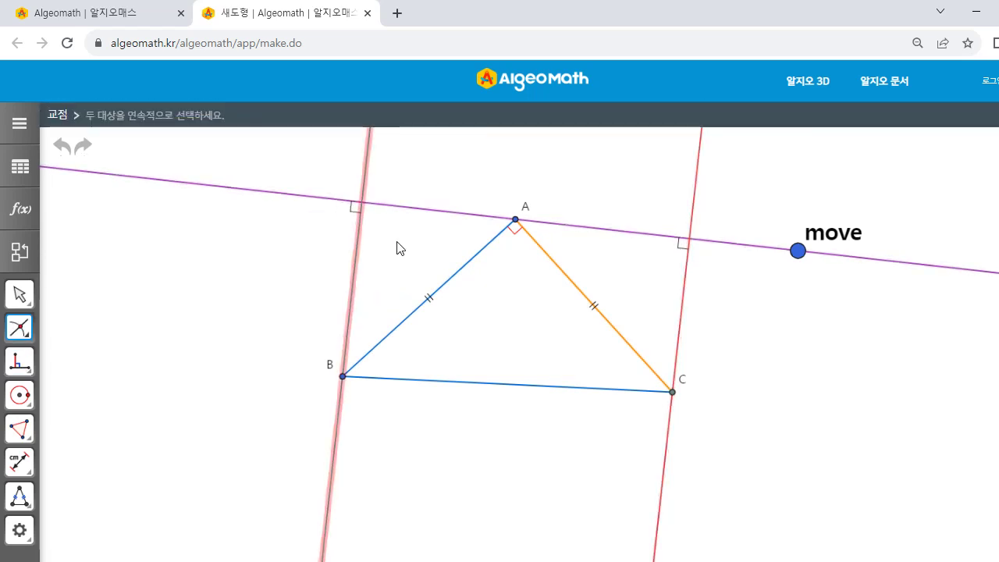
left_click(396, 212)
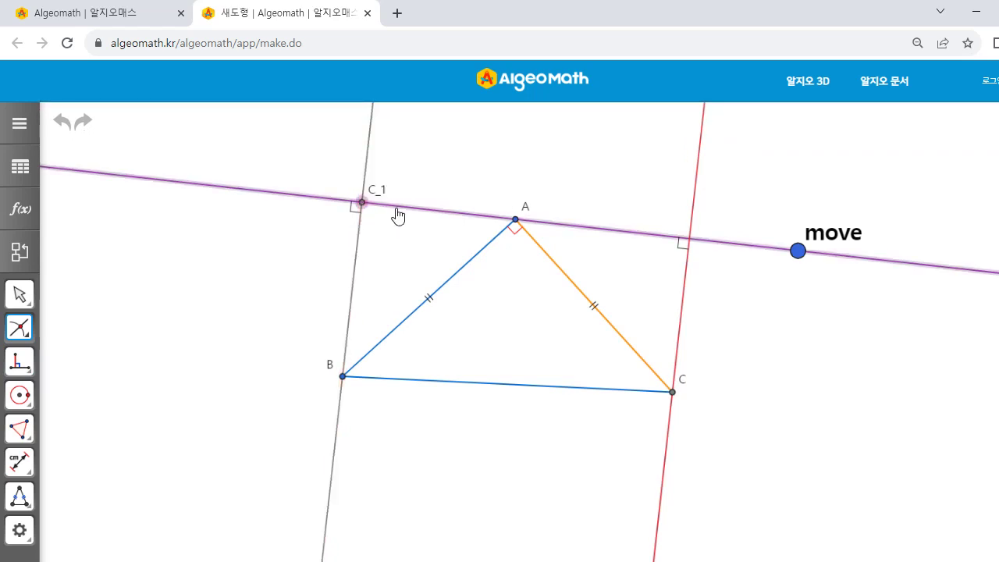
left_click(683, 312)
left_click(736, 249)
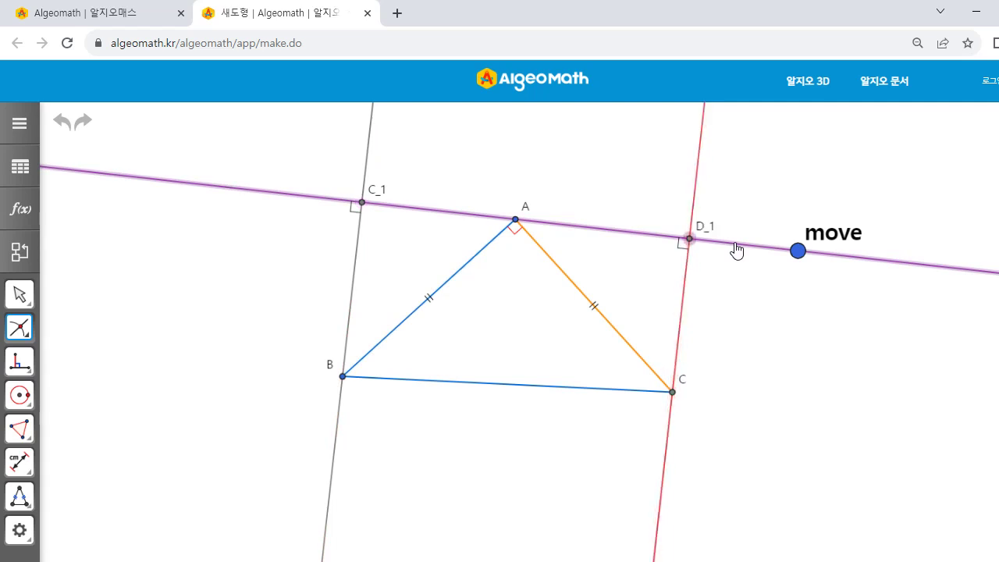
- Rename the foot of the perpendicular from B as D and the foot of the perpendicular from C as E
left_click(20, 295)
left_click(108, 300)
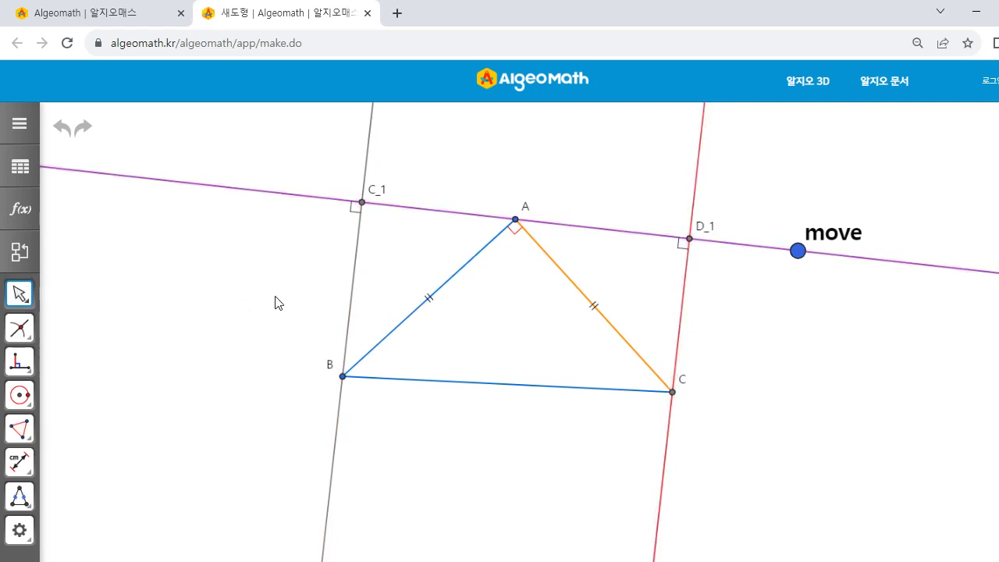
double_click(378, 192)
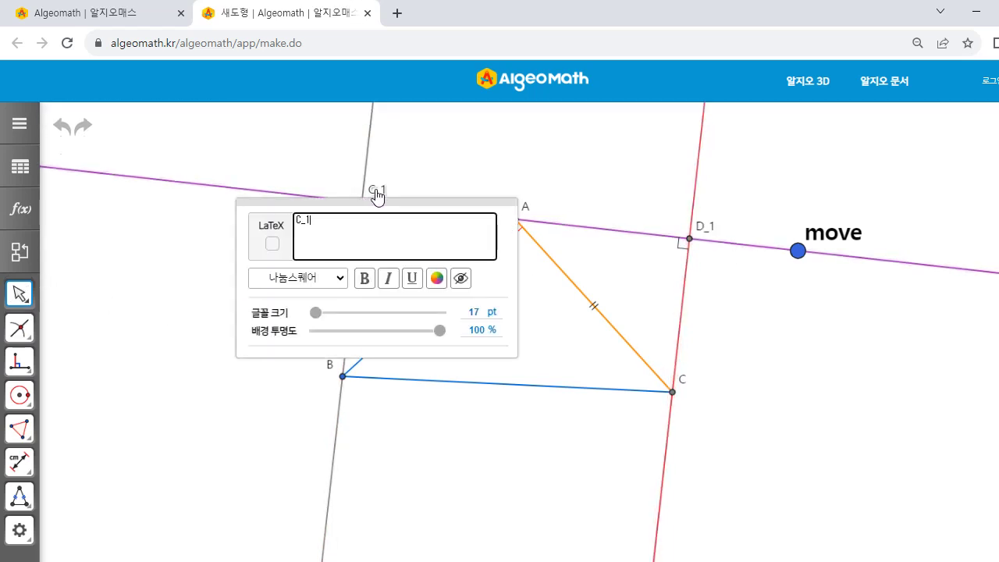
left_click_drag(311, 220, 280, 227)
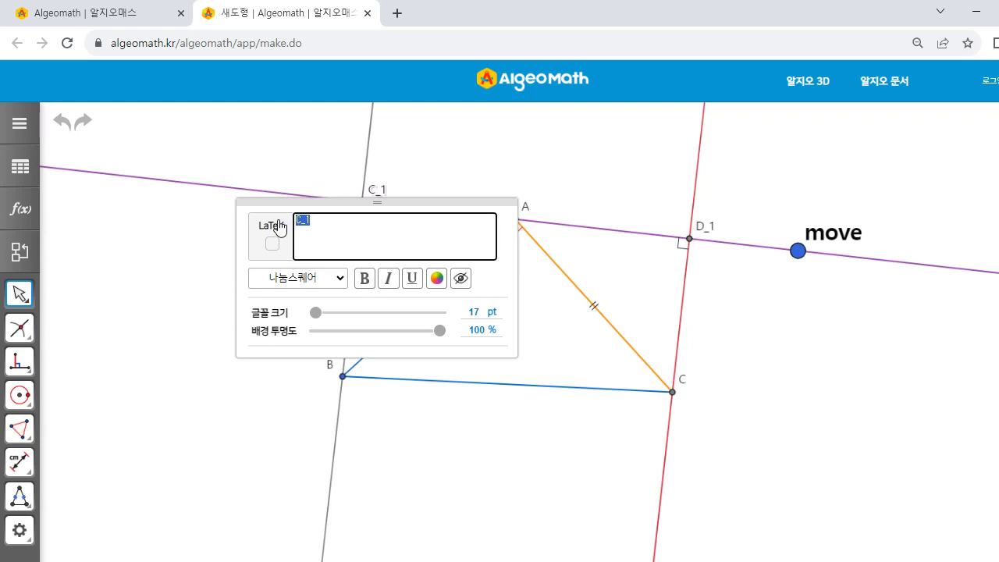
left_click(198, 260)
double_click(709, 228)
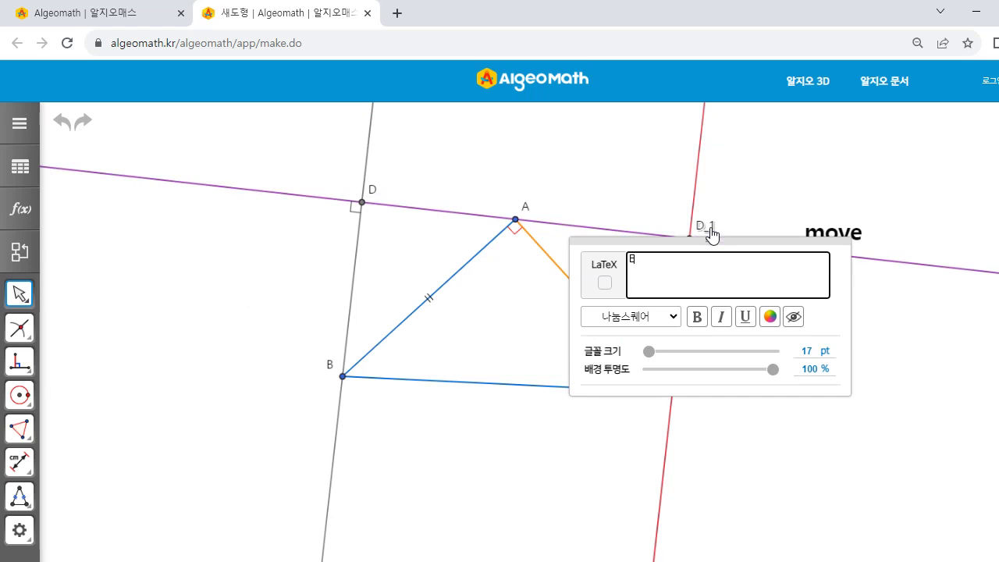
left_click(734, 444)
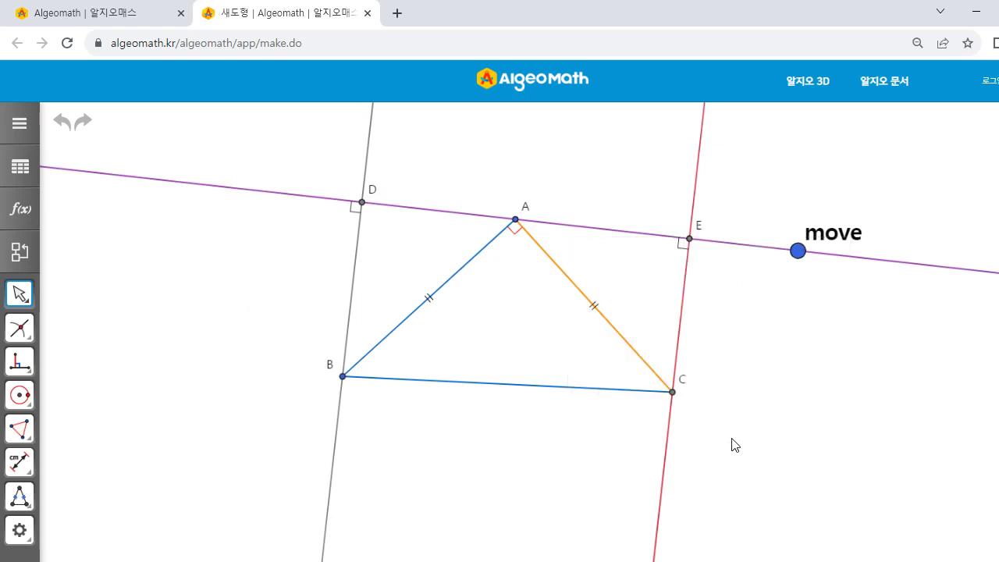
- Hide the perpendicular lines through C and B, keeping points D and E
left_click(678, 337)
left_click(700, 364)
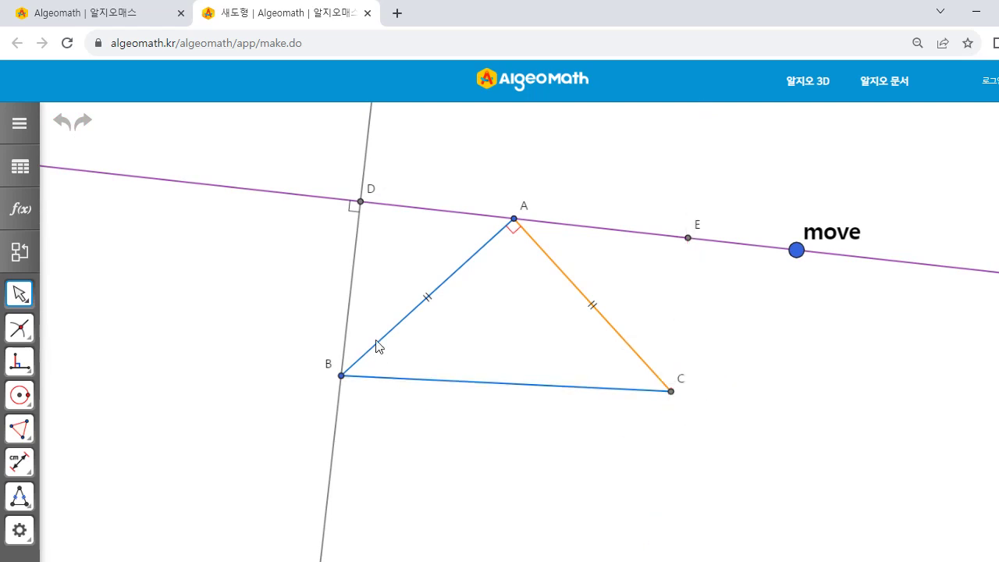
left_click(353, 299)
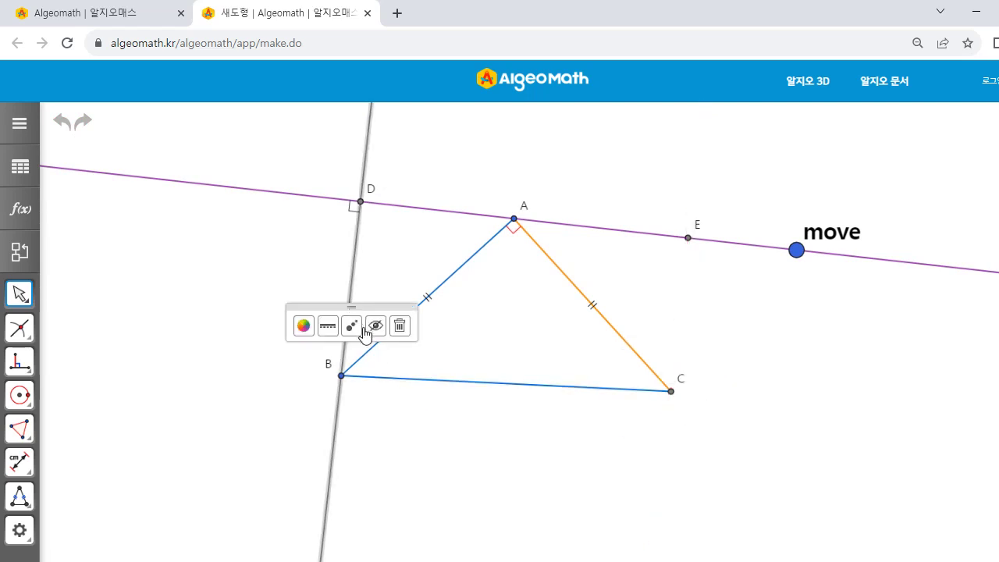
left_click(375, 331)
- Draw segments from D to B and from E to C
left_click(19, 361)
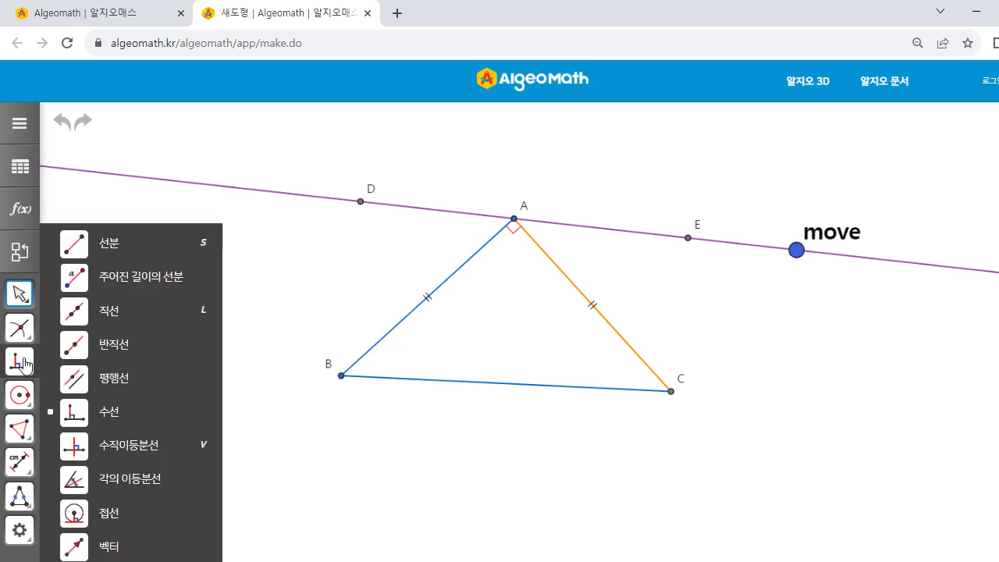
left_click(47, 239)
left_click(360, 202)
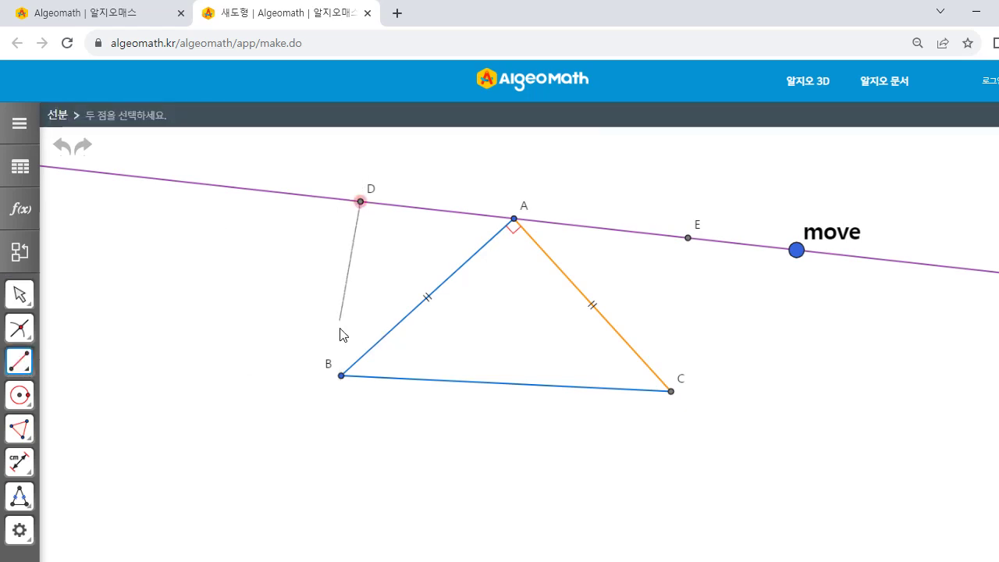
left_click(341, 376)
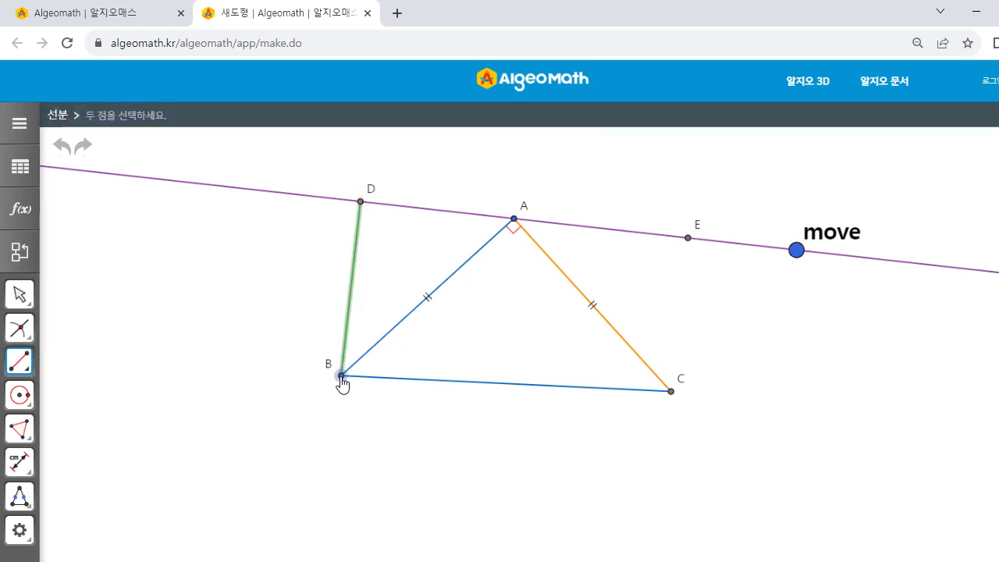
left_click(687, 238)
left_click(671, 391)
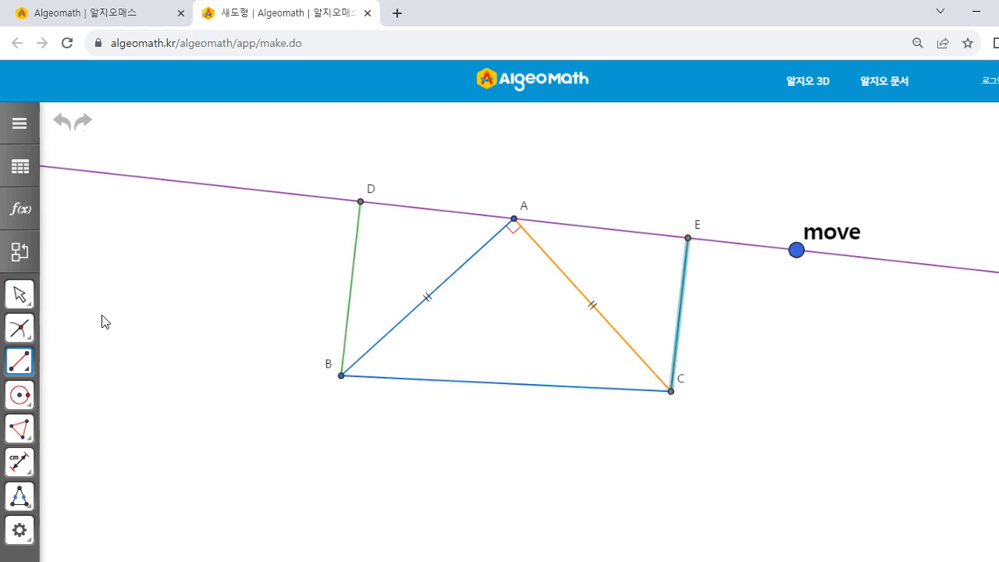
left_click(20, 295)
left_click(87, 292)
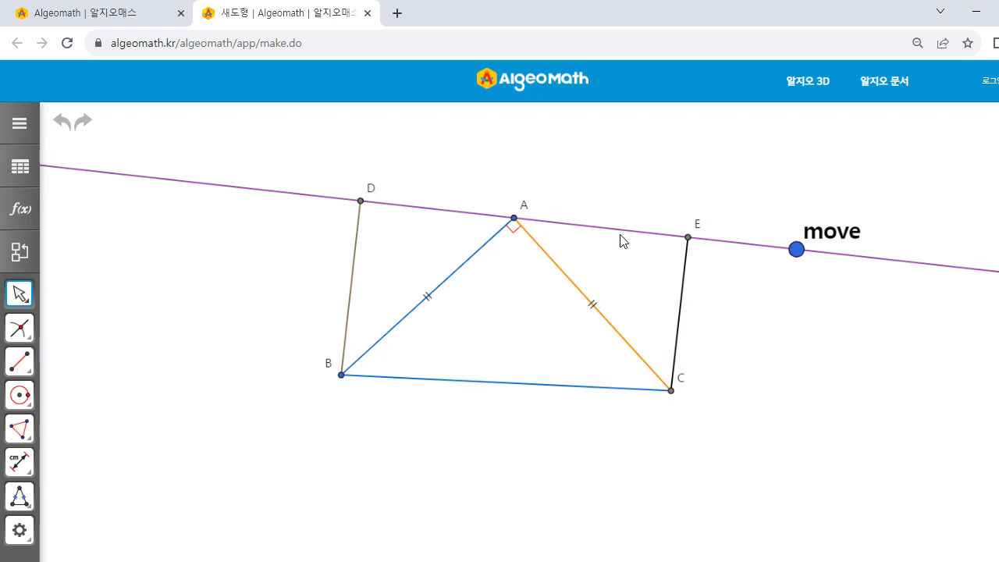
- Group-select the line, triangle sides, segments BD and CE, and points A to E, and colour them all black
left_click(29, 297)
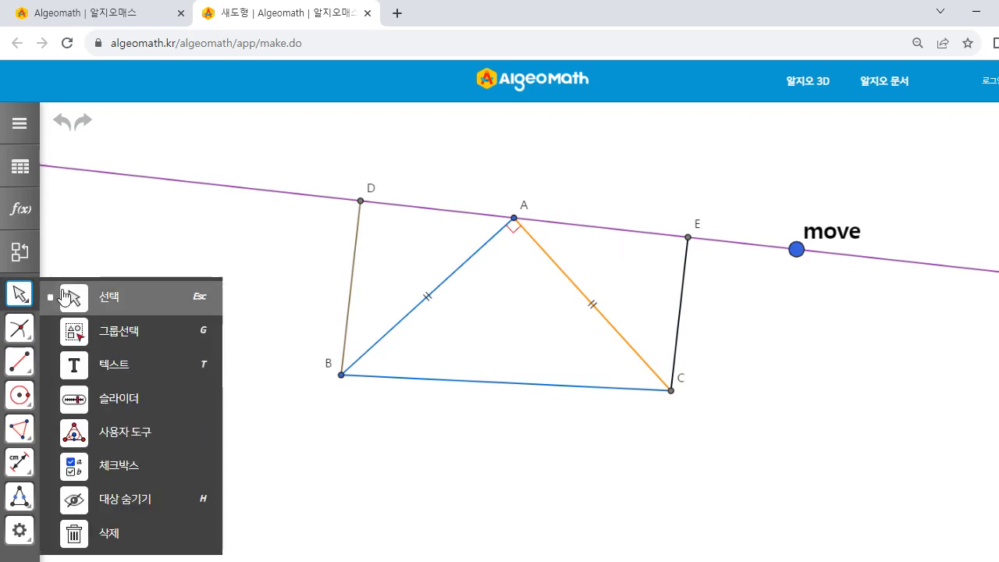
left_click(123, 334)
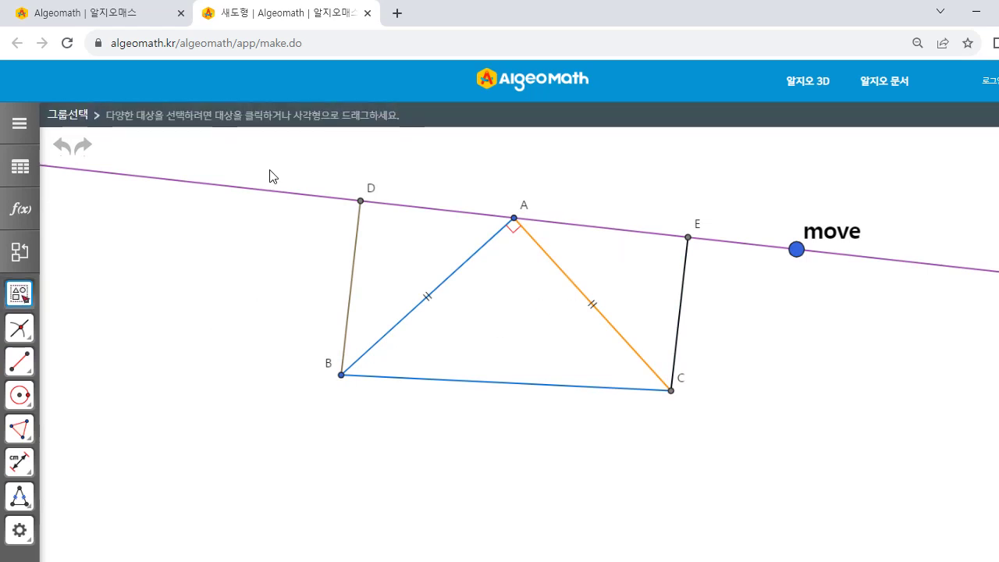
left_click_drag(267, 157, 793, 448)
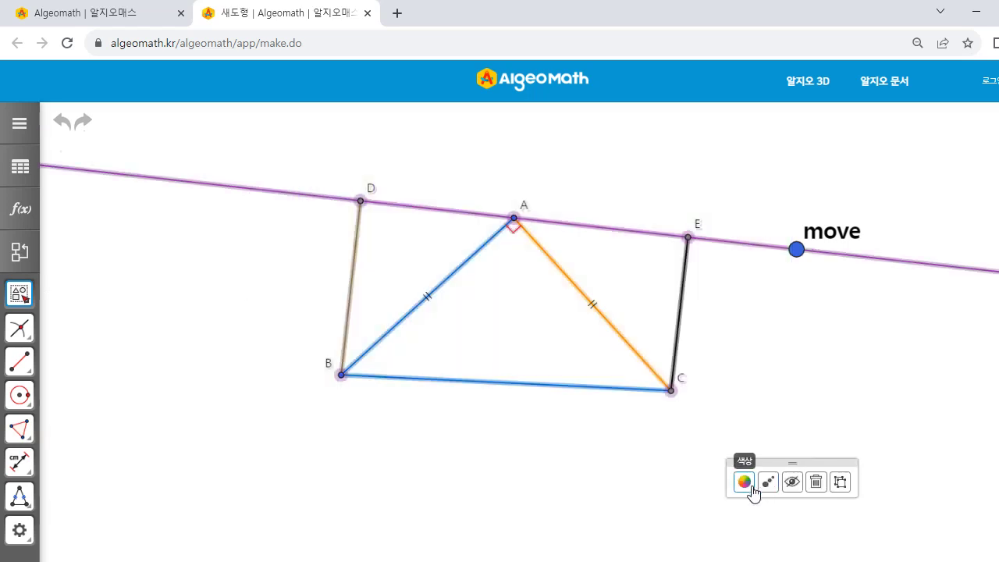
left_click(742, 481)
left_click(804, 415)
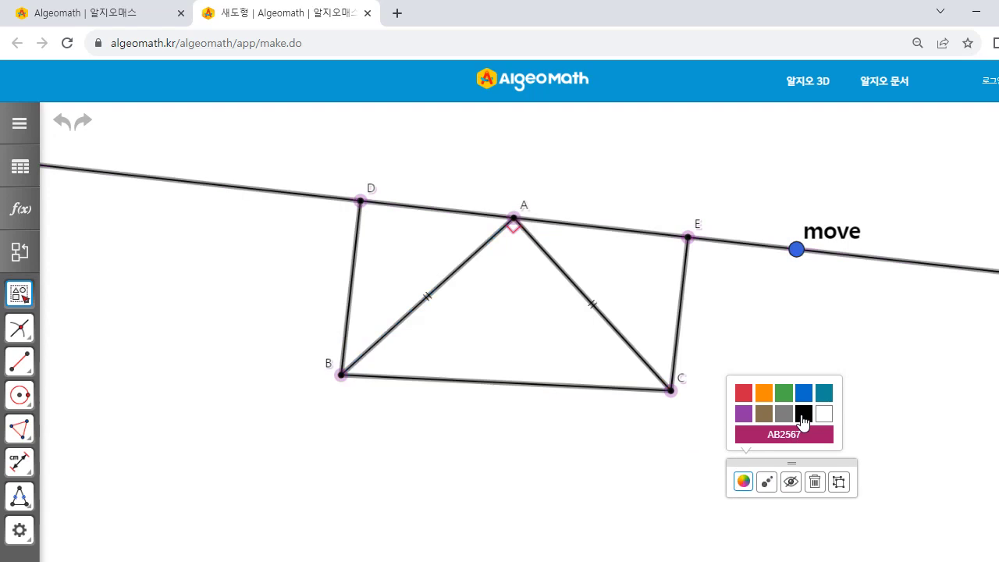
left_click(830, 338)
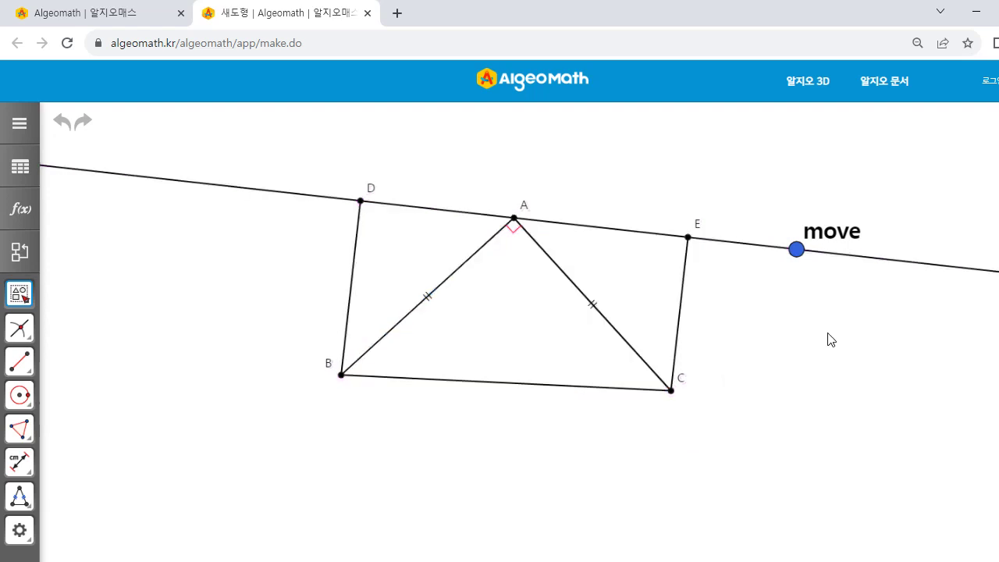
left_click(20, 293)
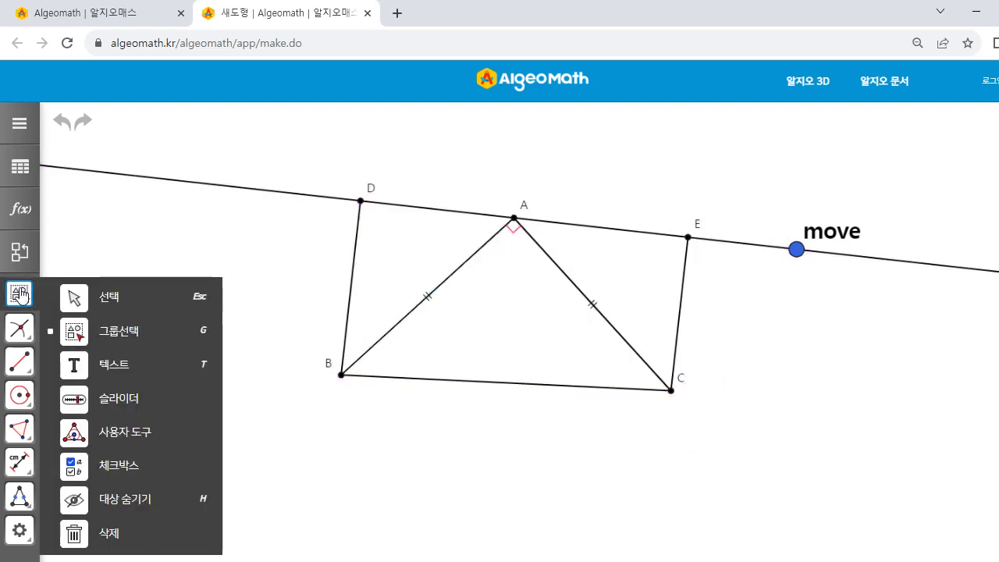
left_click(113, 303)
- Create a filled polygon with vertices D, B and A
left_click(19, 429)
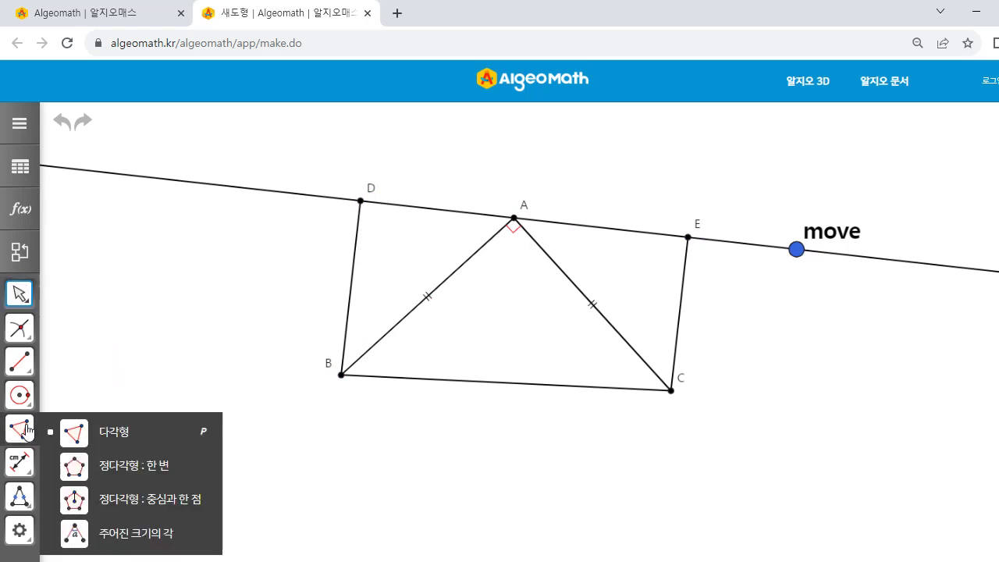
left_click(121, 441)
left_click(361, 201)
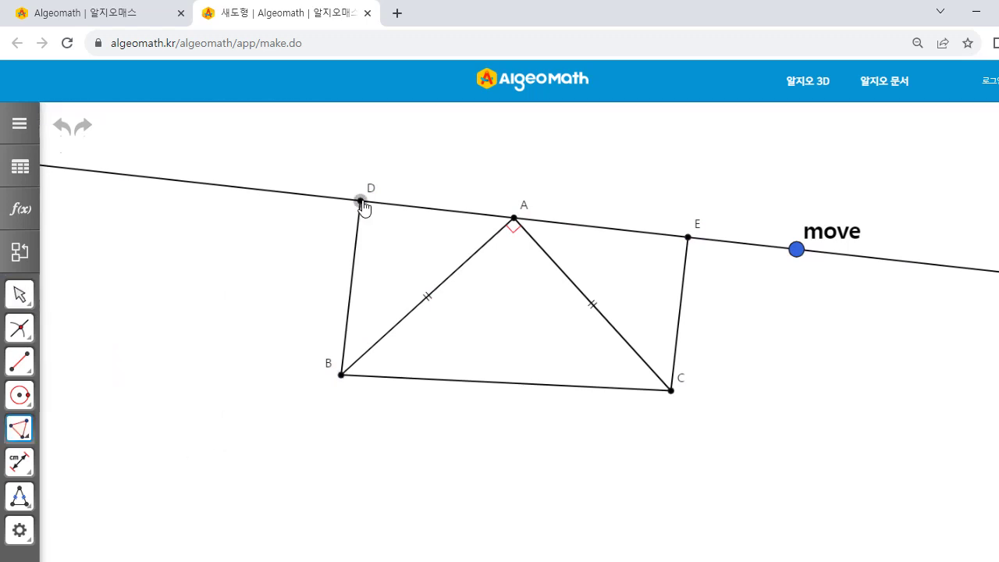
left_click(341, 375)
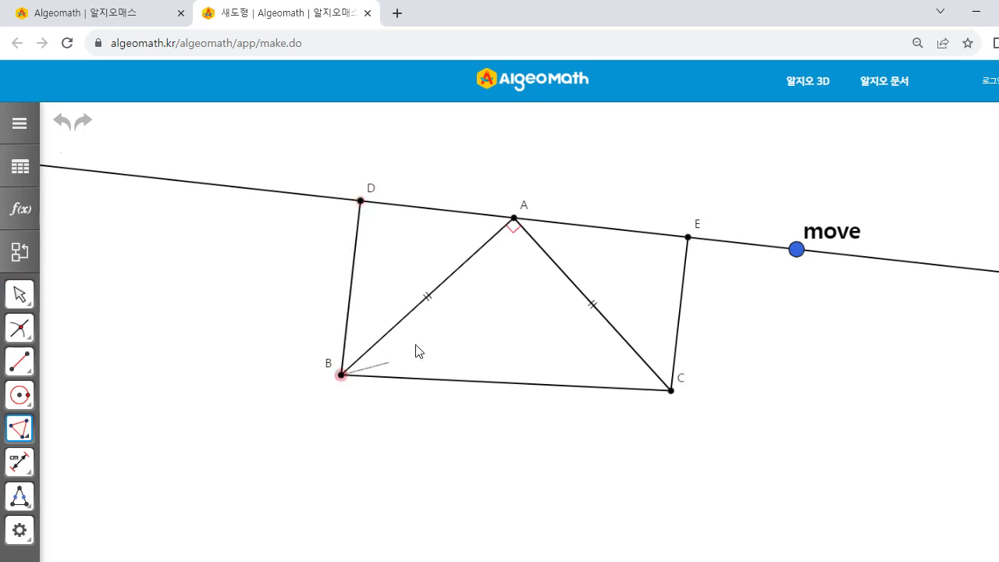
left_click(514, 218)
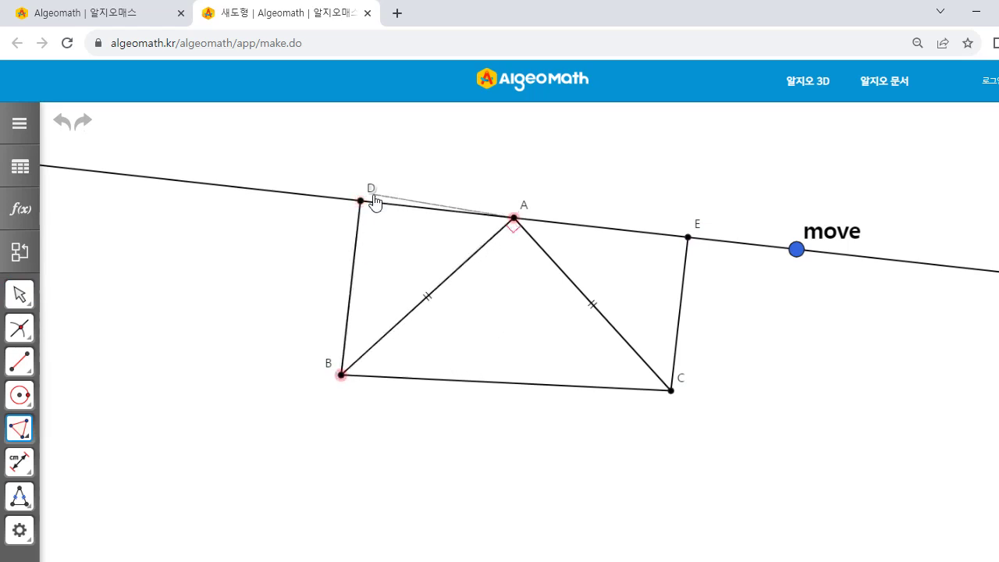
left_click(361, 202)
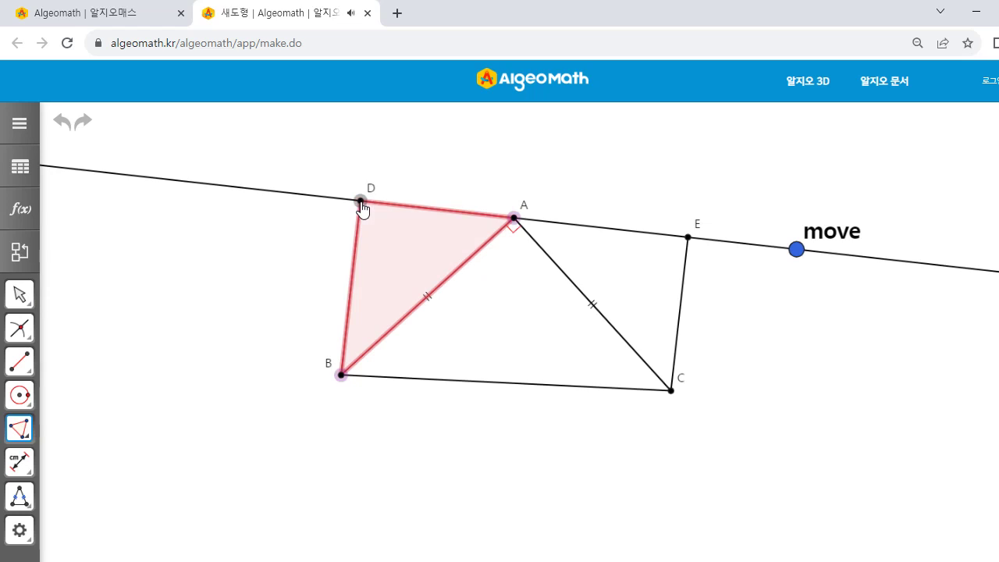
- Create a second filled polygon with vertices E, C and A
left_click(687, 238)
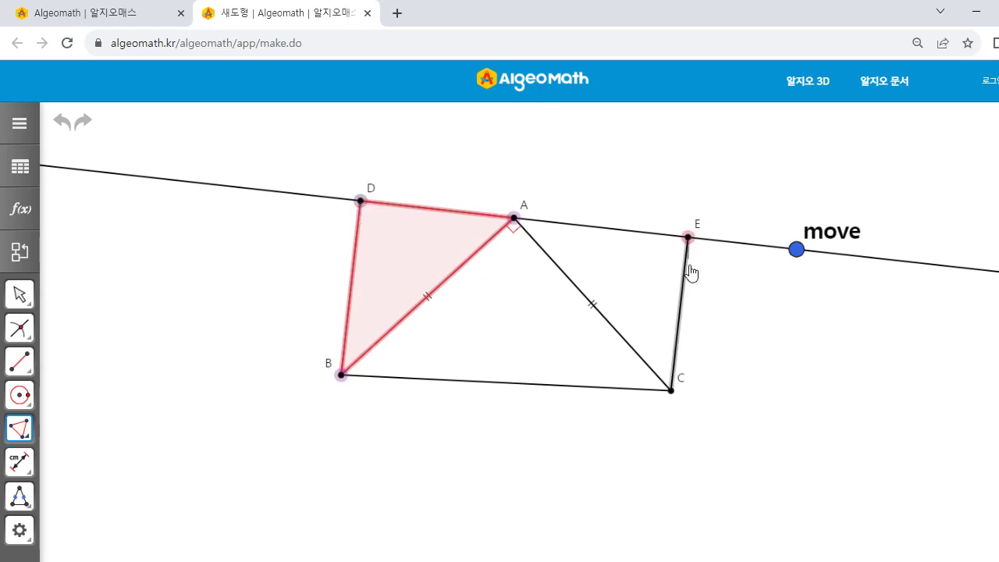
left_click(671, 390)
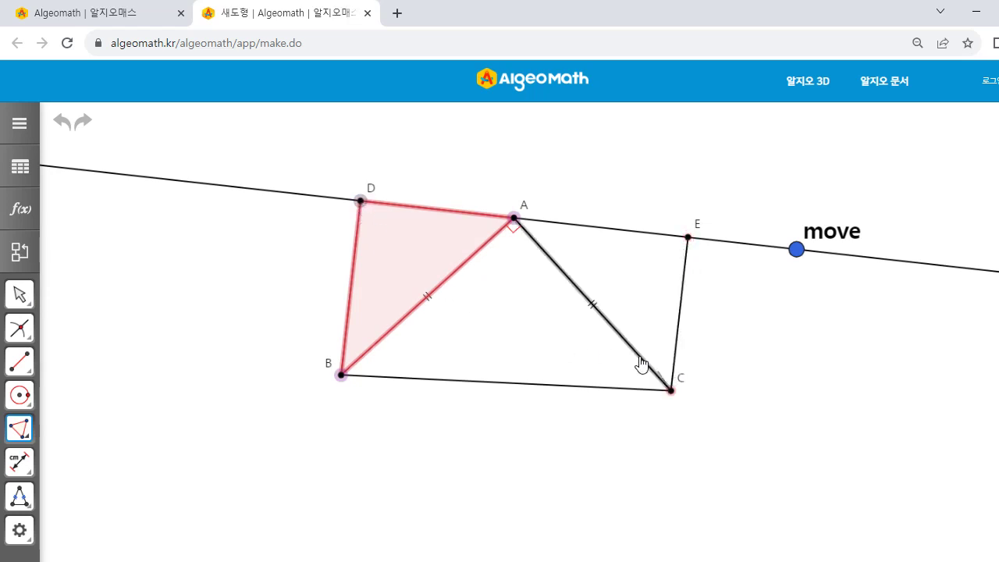
left_click(514, 220)
left_click(688, 238)
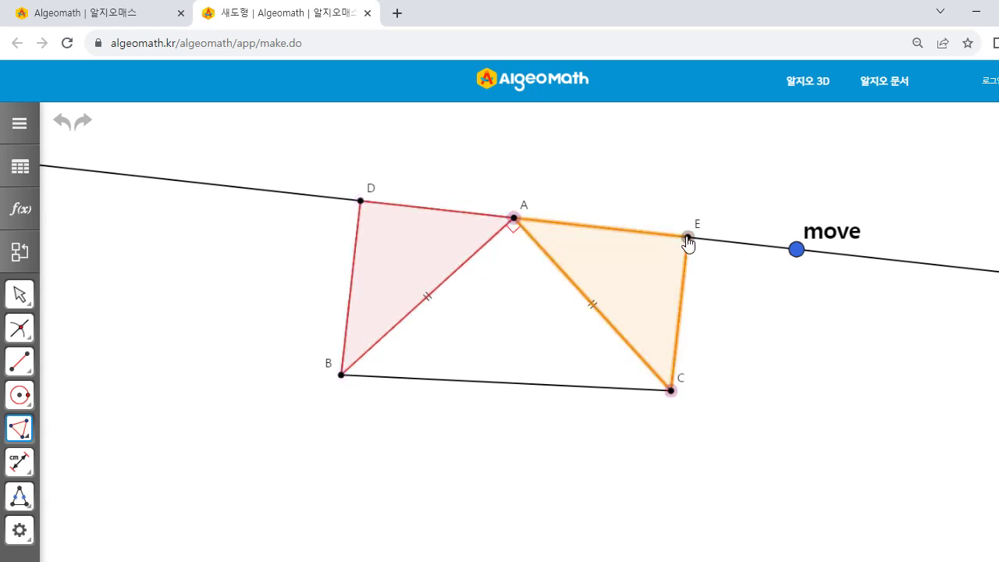
- Change the colour of triangle AEC to blue
left_click(20, 293)
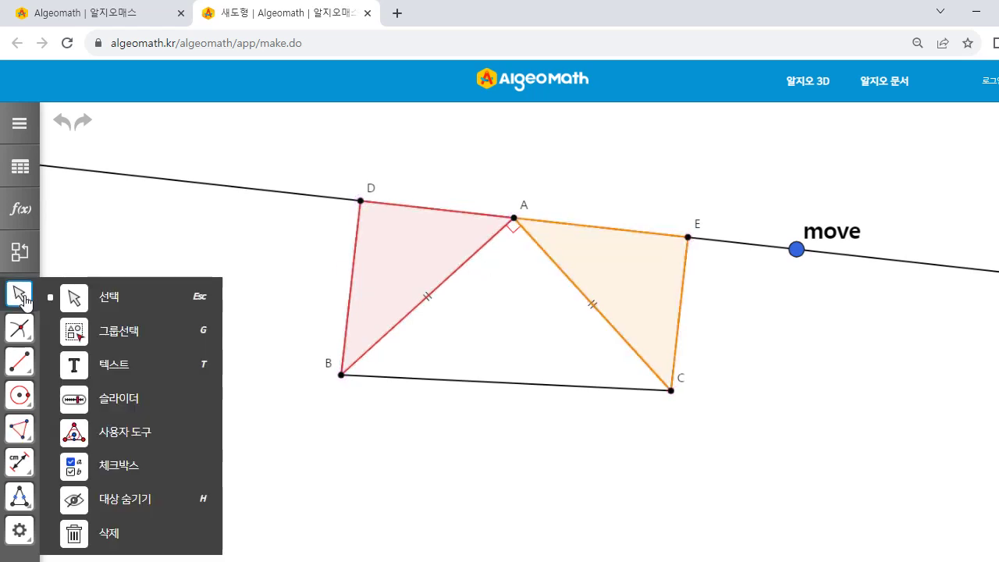
left_click(630, 288)
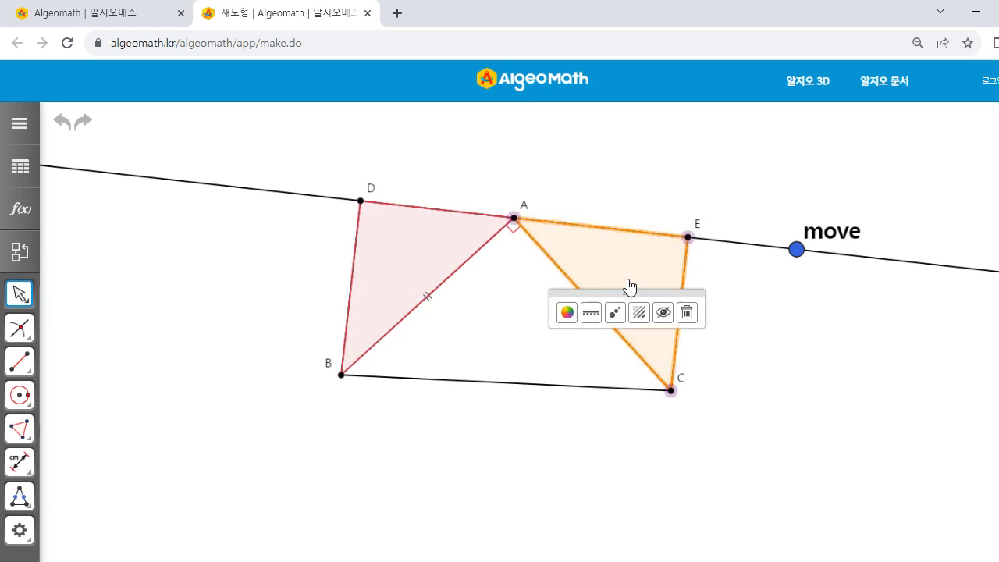
left_click(567, 314)
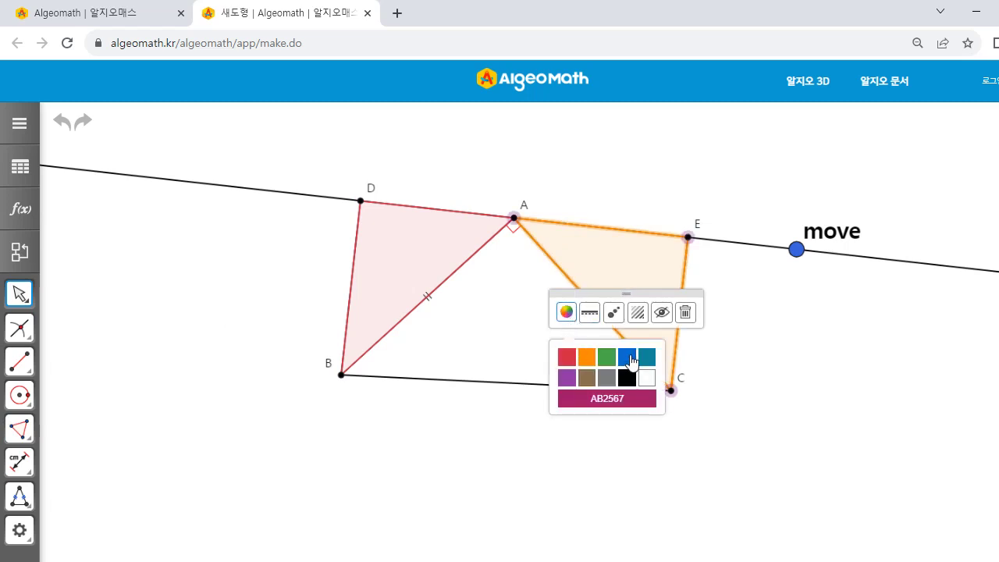
left_click(629, 358)
left_click(640, 450)
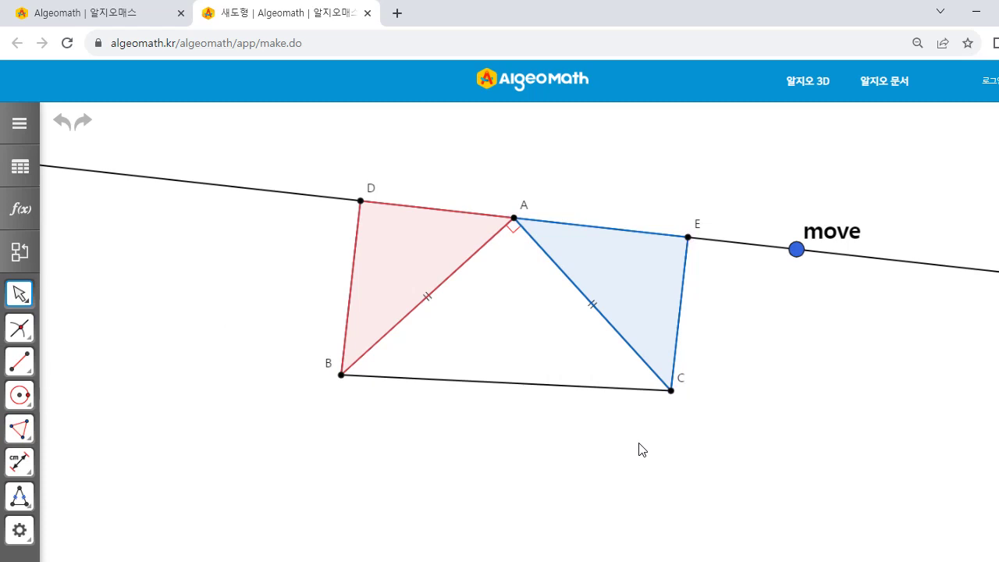
- Add an angle decoration marking the right angle BDA at vertex D
left_click(22, 499)
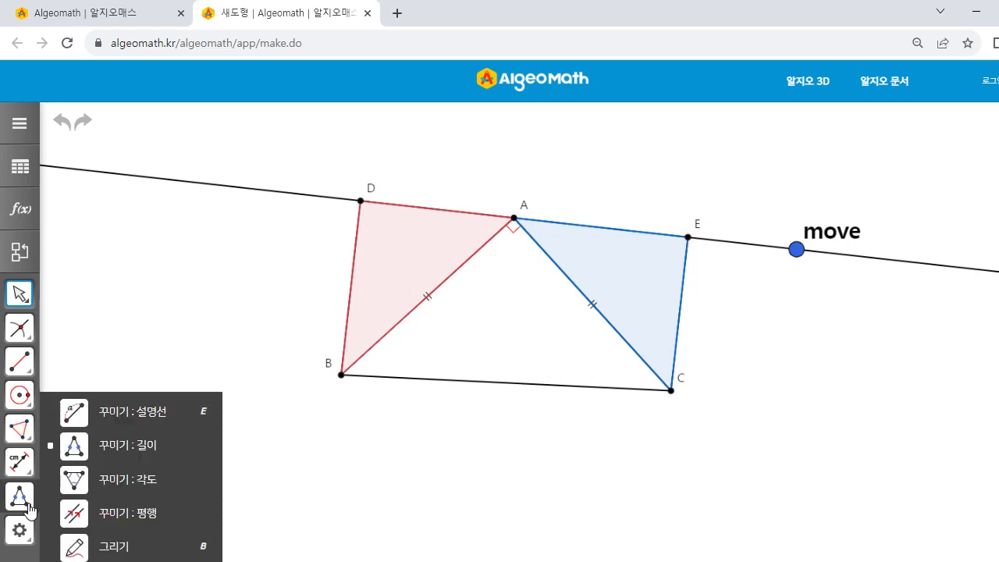
left_click(121, 480)
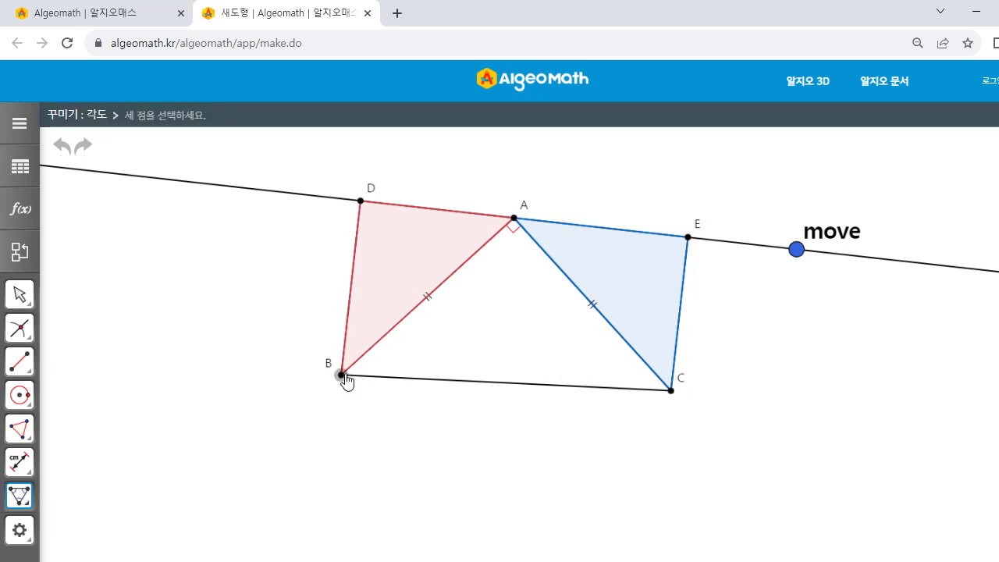
left_click(360, 201)
left_click(514, 218)
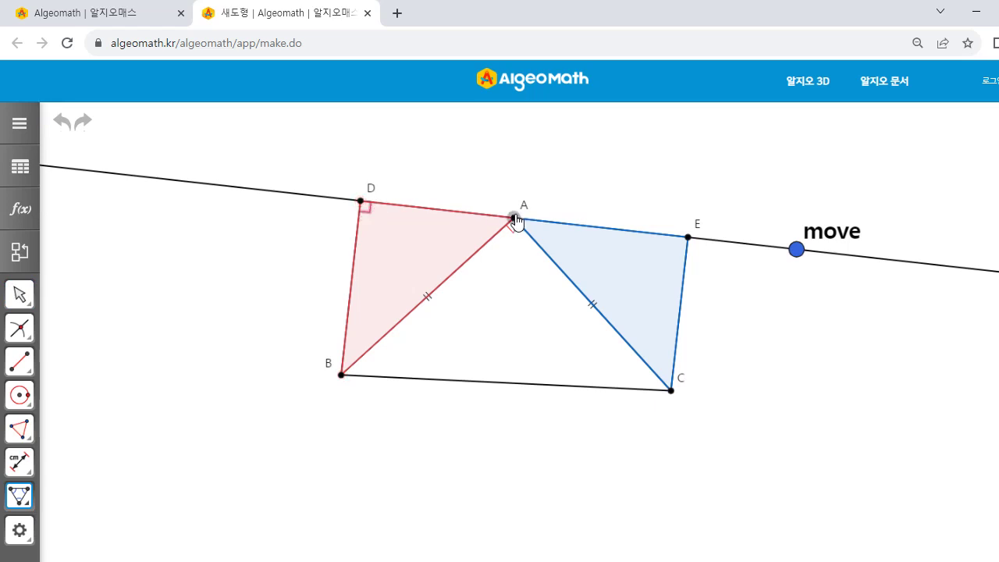
- Try to mark the angle at E with the points in the order C, E, A, and undo the mark
left_click(671, 390)
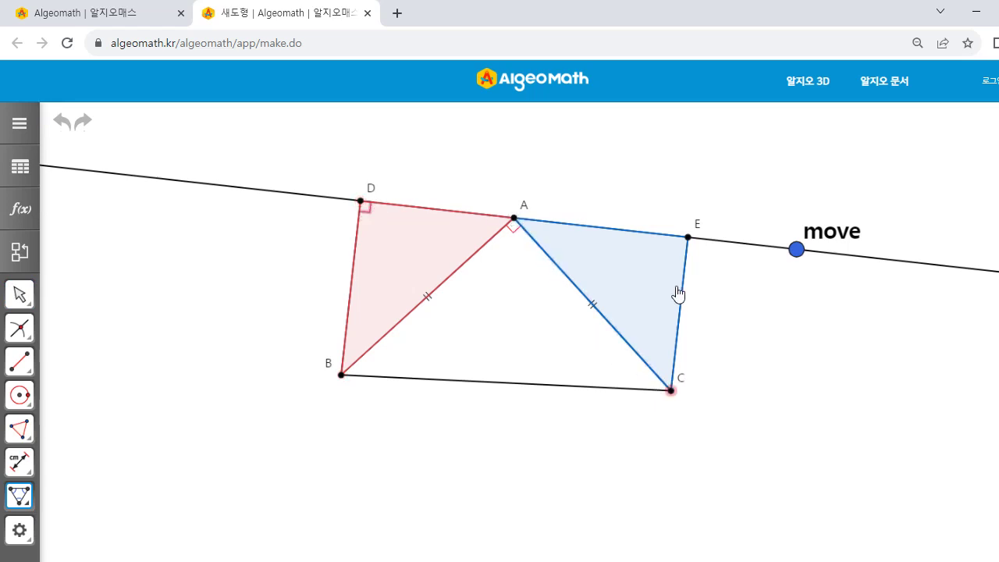
left_click(687, 237)
left_click(514, 218)
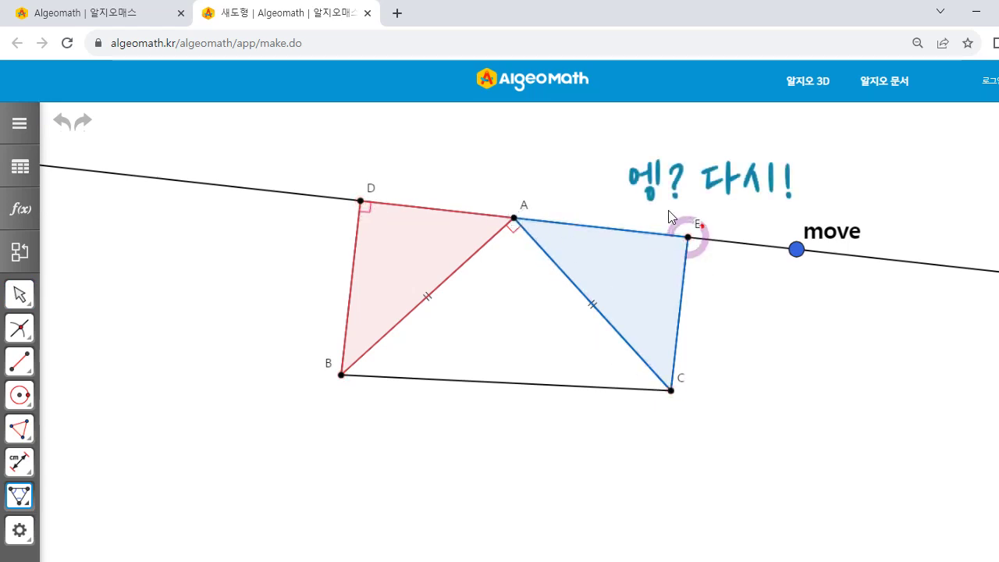
left_click(62, 125)
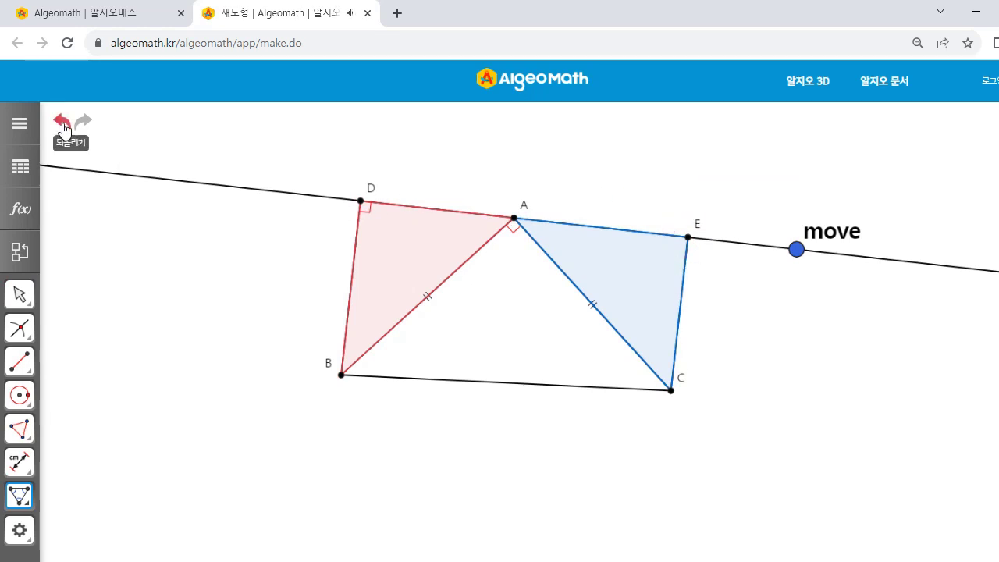
- Mark the right angle at E with the points in the order A, E, C, and return to the selection tool
left_click(514, 220)
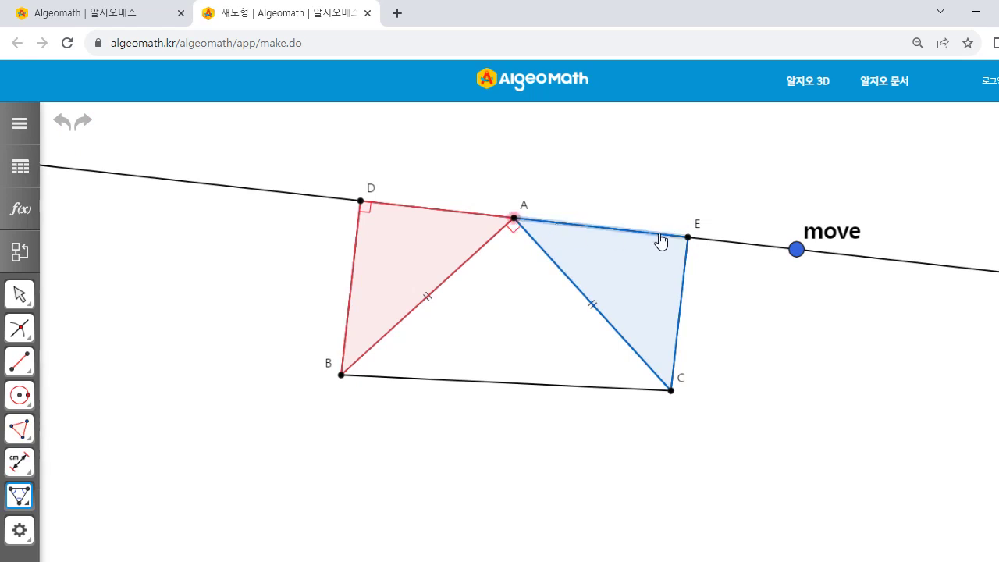
left_click(688, 238)
left_click(671, 390)
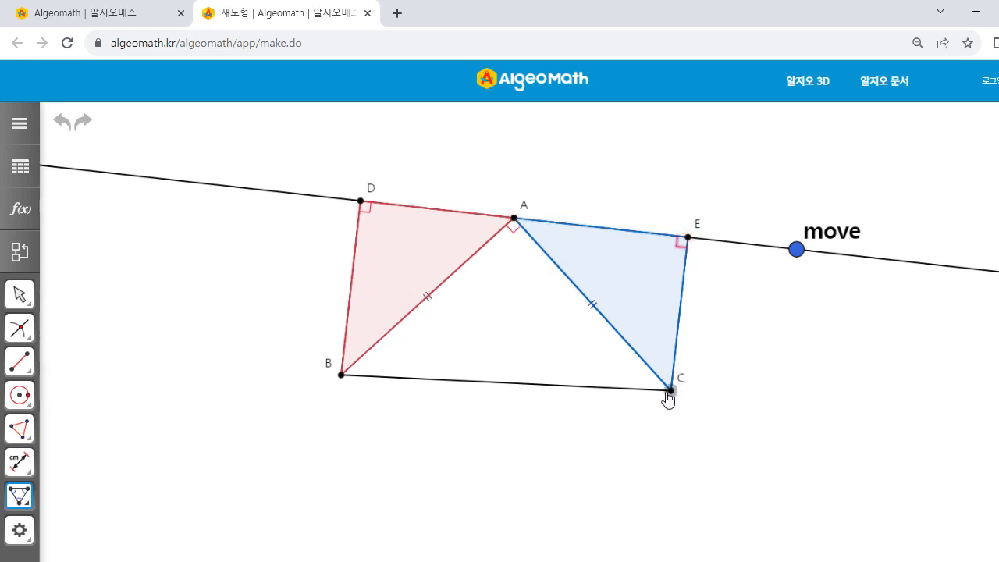
left_click(23, 295)
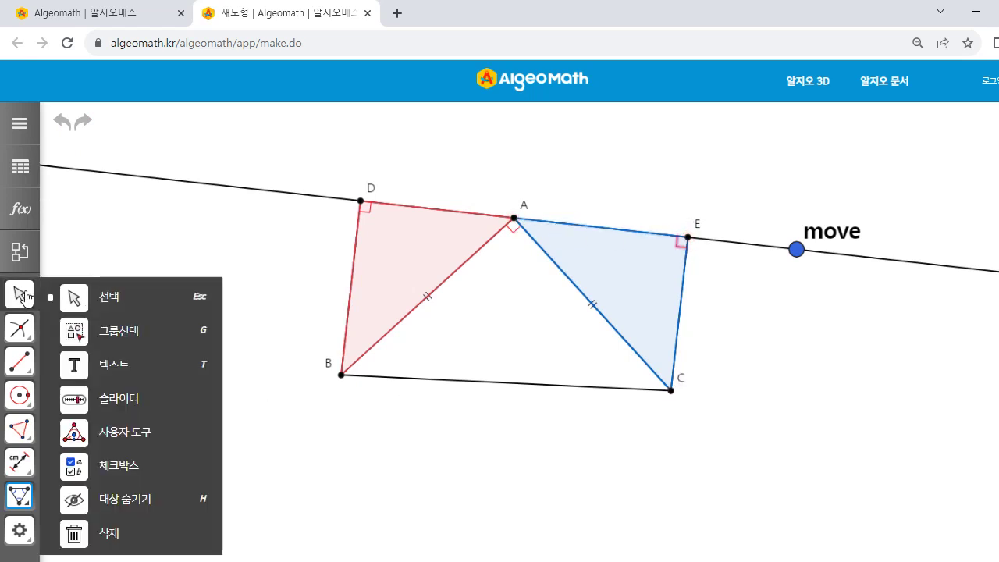
left_click(86, 306)
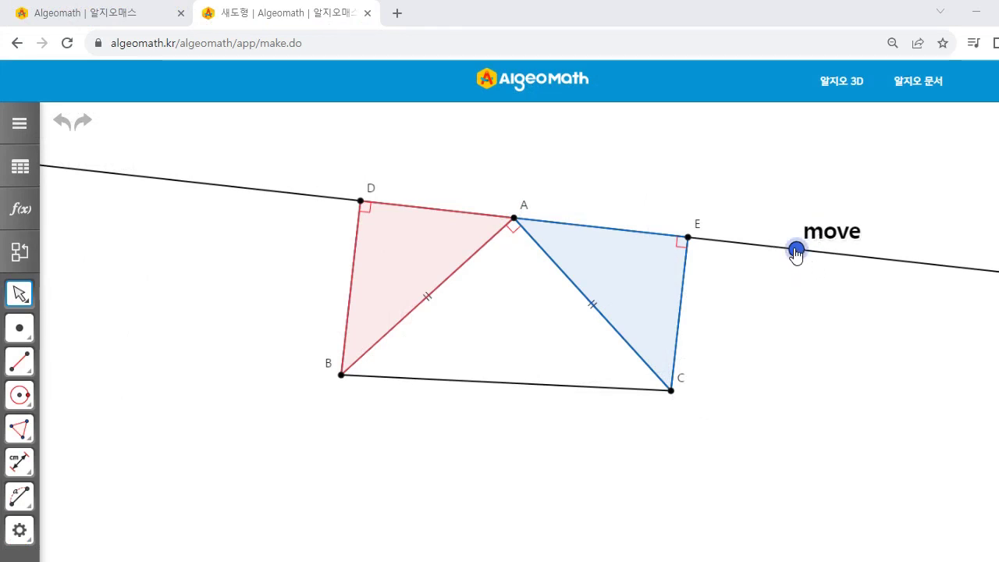
- Rotate the line about A with the move point so it passes through triangle ABC, and bring it back outside beyond C
left_click_drag(797, 255, 534, 488)
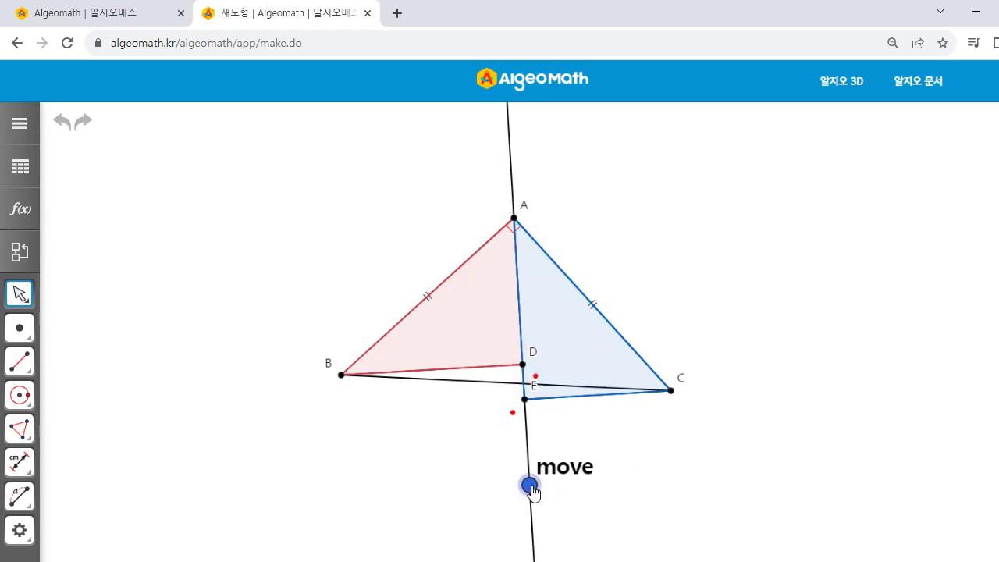
left_click_drag(531, 489, 752, 368)
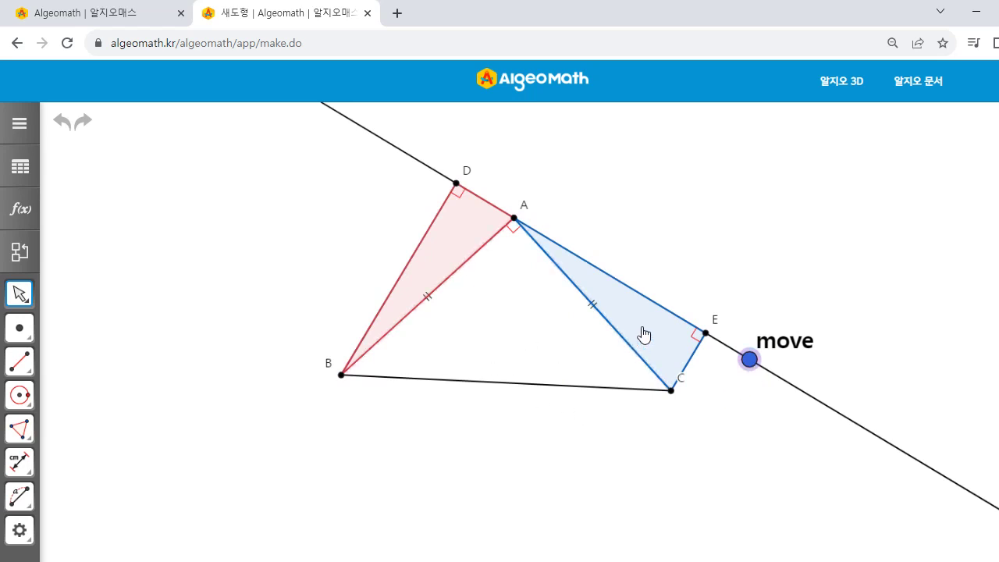
- Sweep the line around A with the move point, through triangle ABC, out beyond B, and back to the side of C
left_click_drag(749, 363, 616, 477)
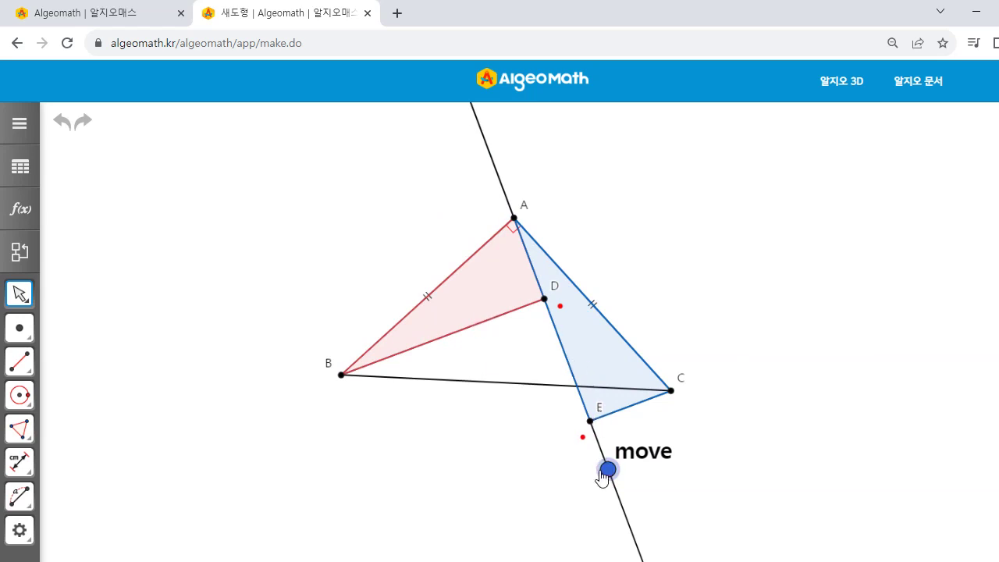
left_click_drag(602, 476, 430, 491)
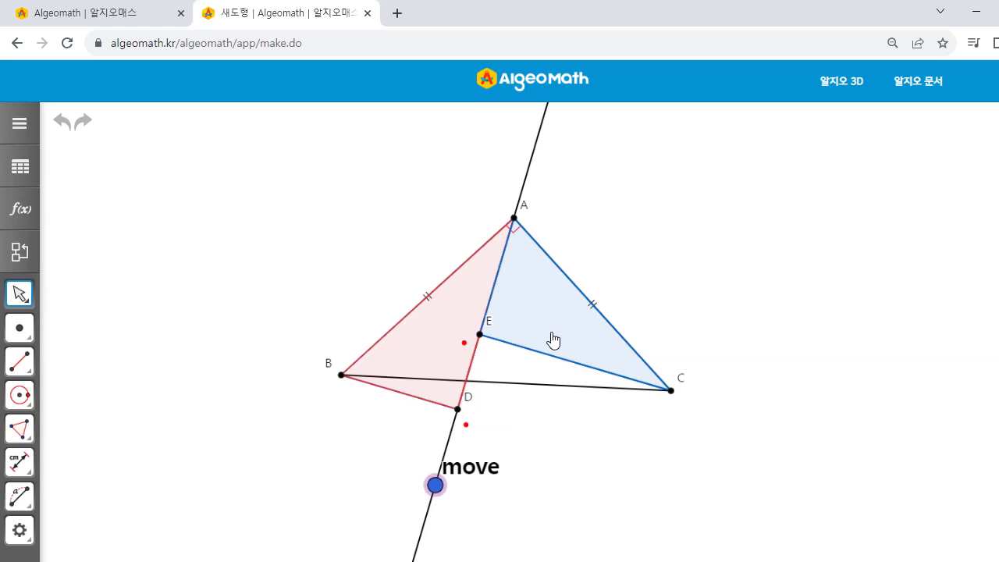
left_click_drag(435, 484, 252, 301)
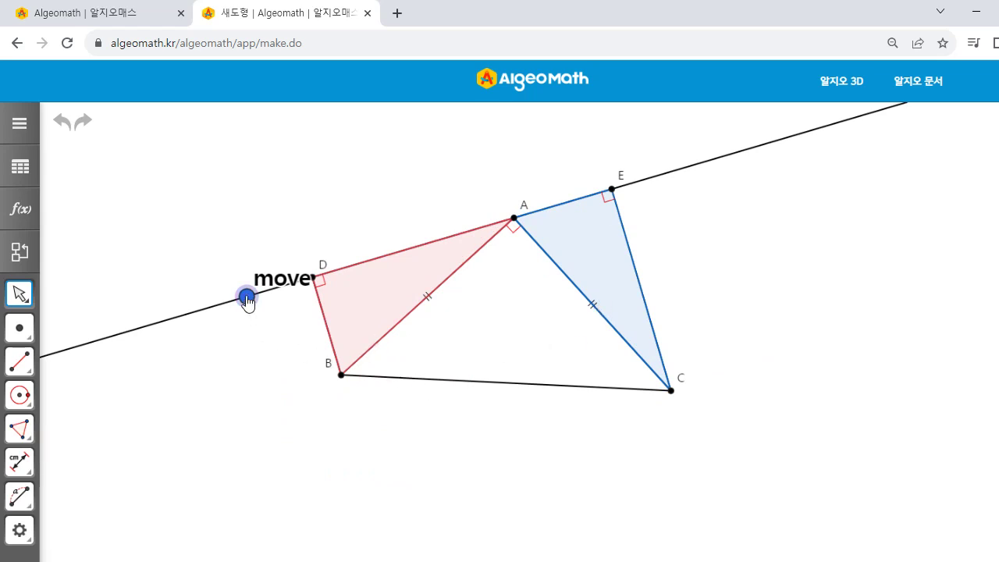
left_click_drag(246, 301, 784, 233)
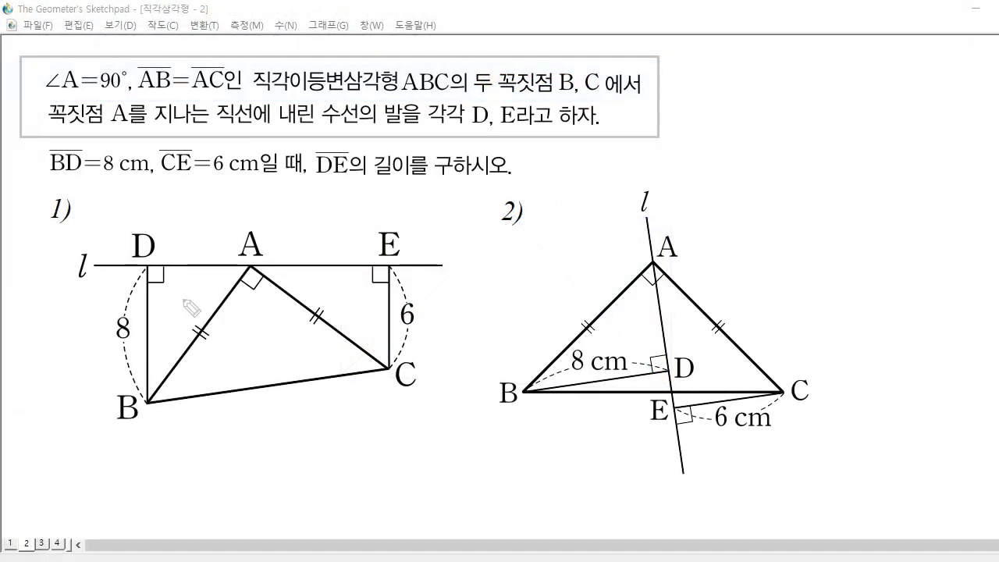
- In The Geometer's Sketchpad, handwrite circled 1 in triangle DBA and circled 2 in triangle ECA of figure 1, plus a question mark above AE
mouse_move(186, 301)
left_mouse_down()
mouse_move(184, 314)
mouse_move(180, 297)
left_mouse_up()
left_click_drag(327, 289, 342, 300)
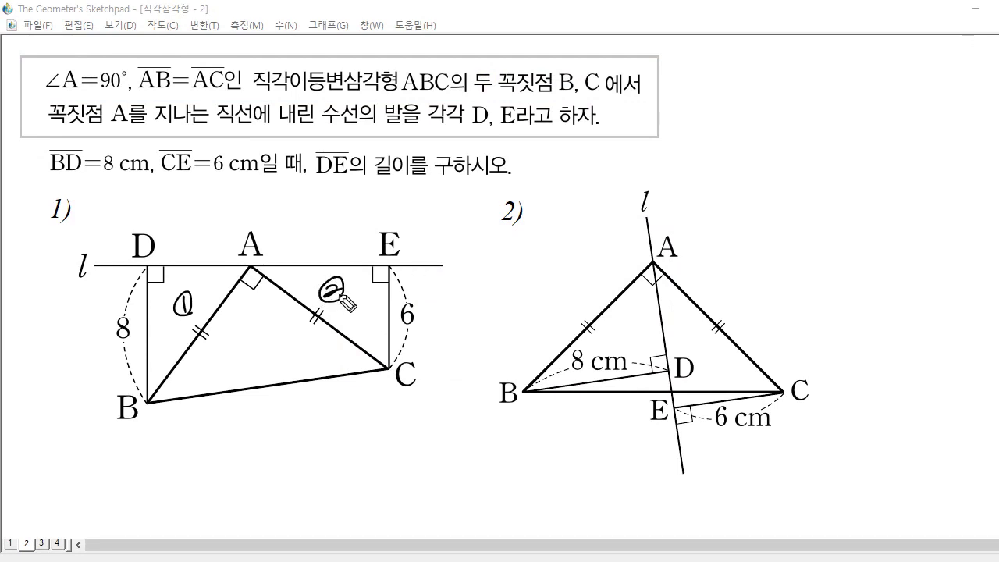
left_click_drag(330, 208, 335, 230)
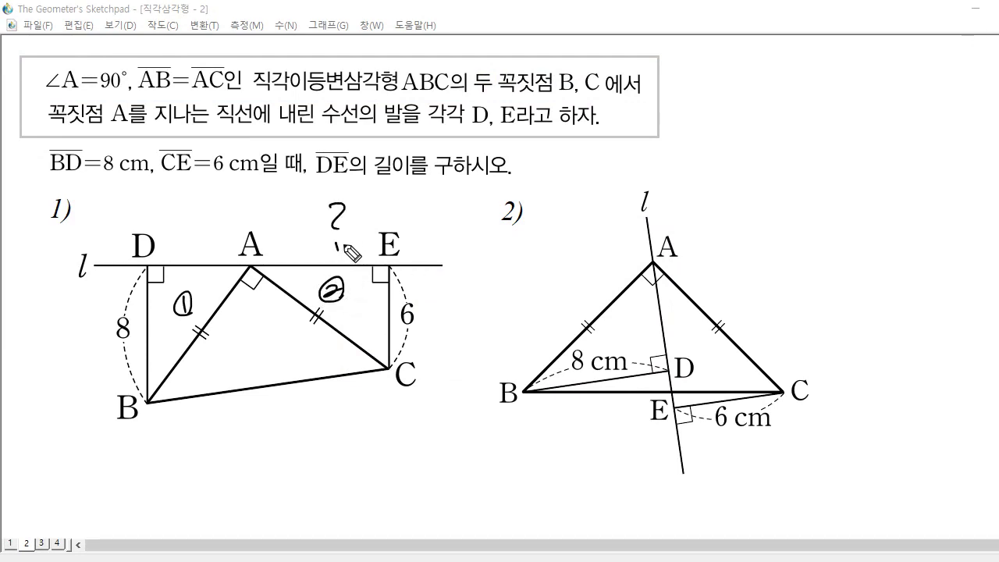